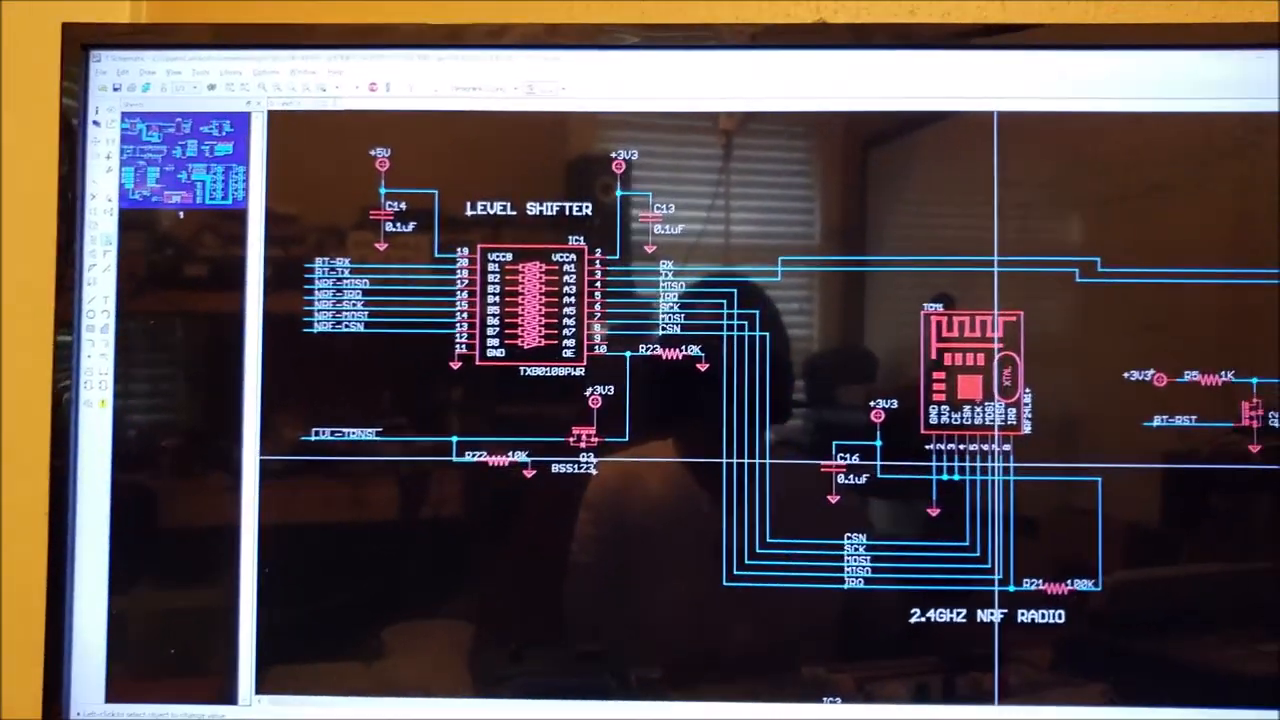
Pan the schematic to the NRF radio and HC-05 Bluetooth sections, then the USB-to-serial section.
left_click_drag(996, 460, 738, 348)
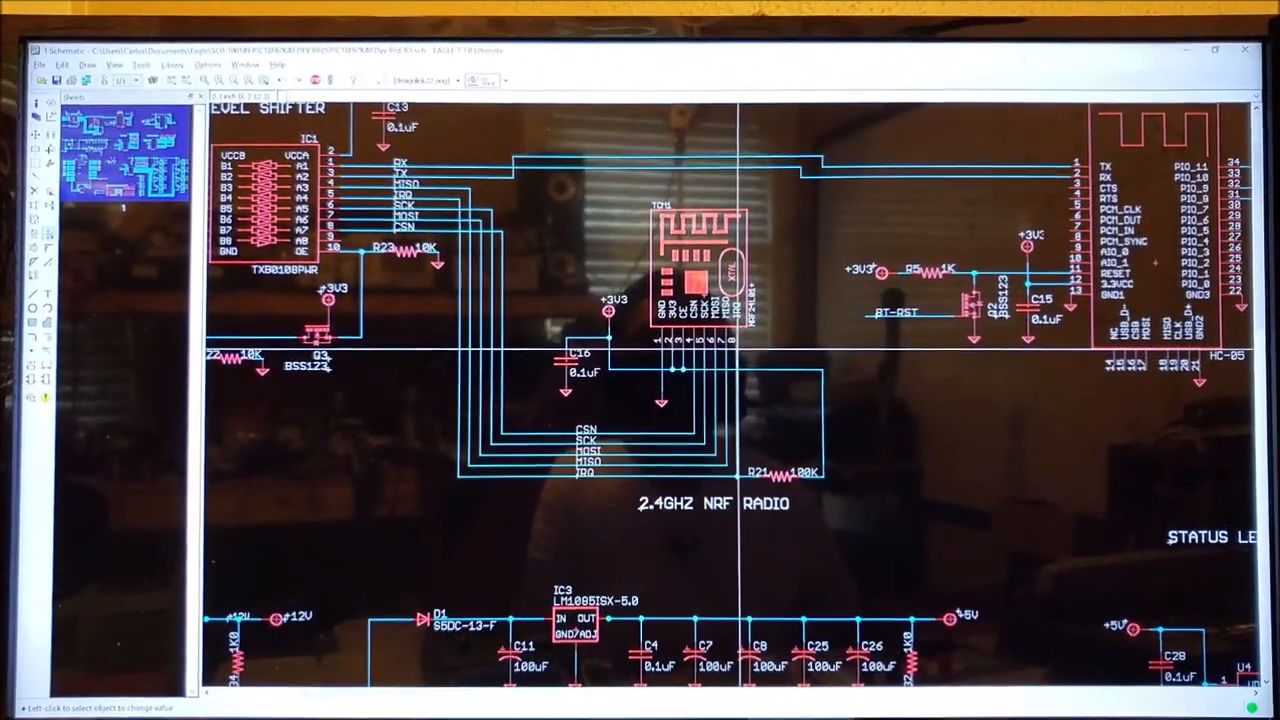
scroll(738, 348, "up", 1)
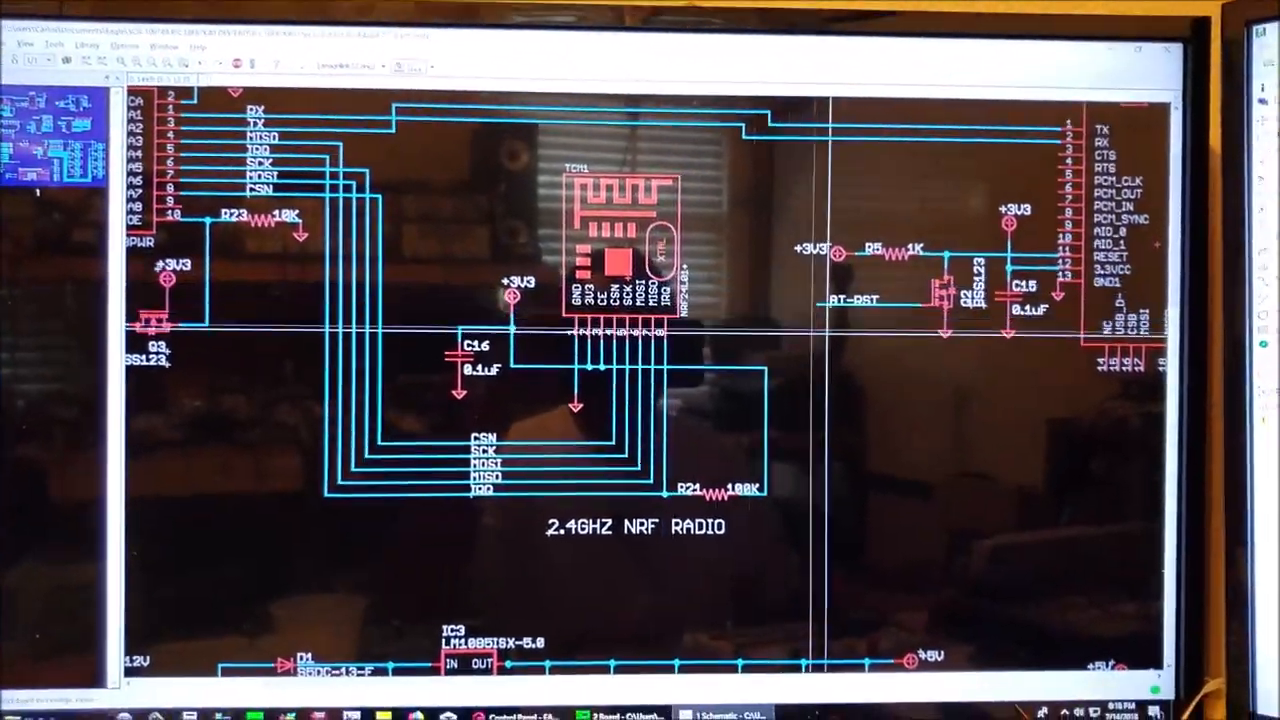
scroll(818, 320, "down", 2)
scroll(500, 300, "up", 2)
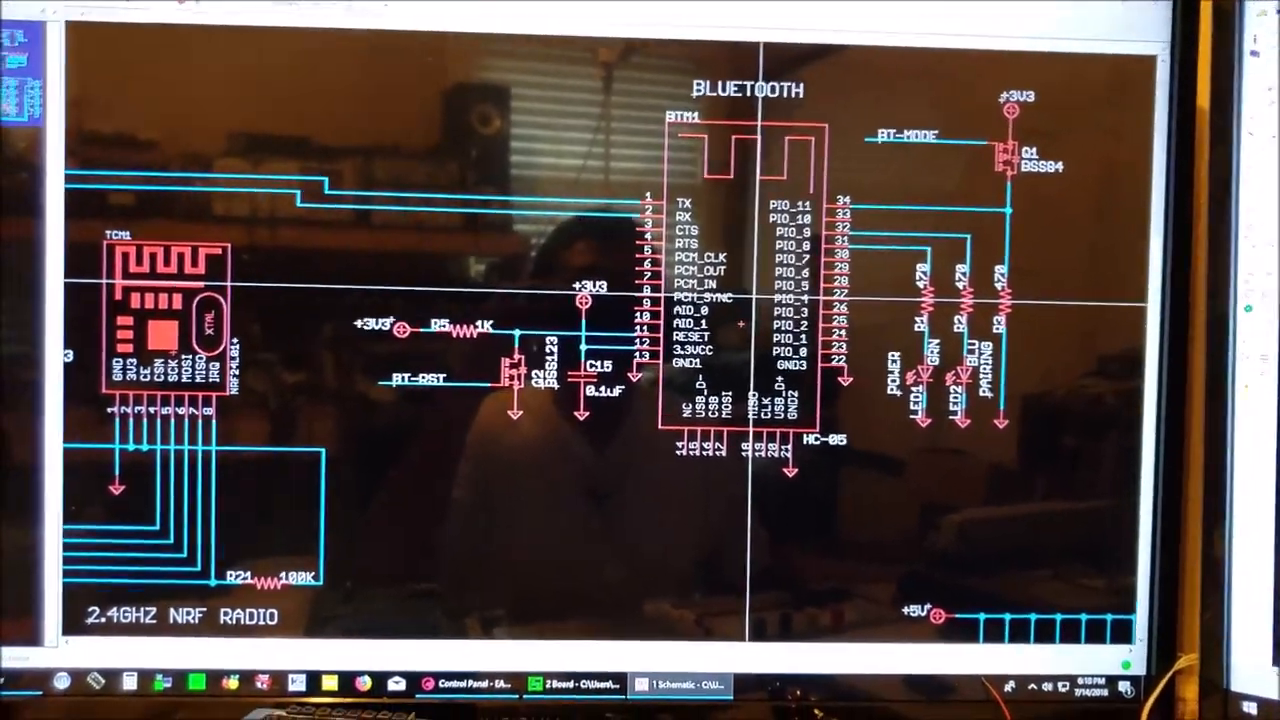
scroll(758, 297, "down", 2)
scroll(758, 297, "down", 1)
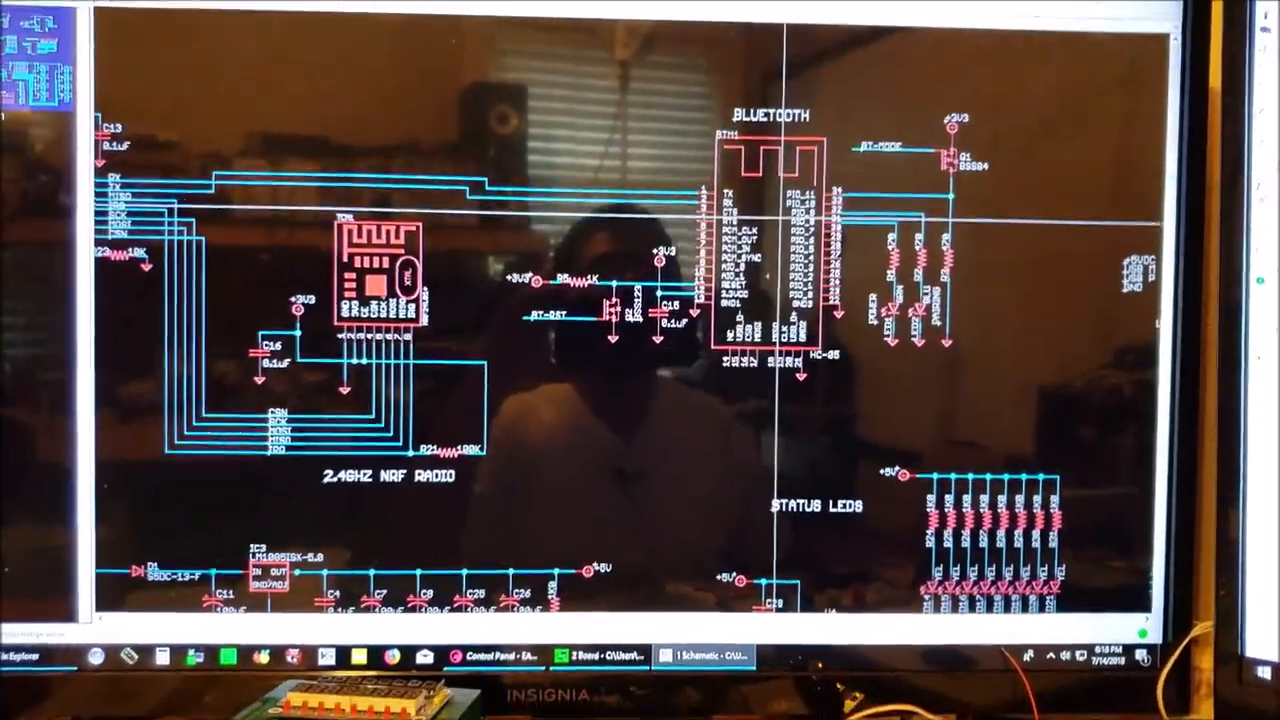
scroll(760, 200, "down", 2)
left_click_drag(765, 187, 430, 238)
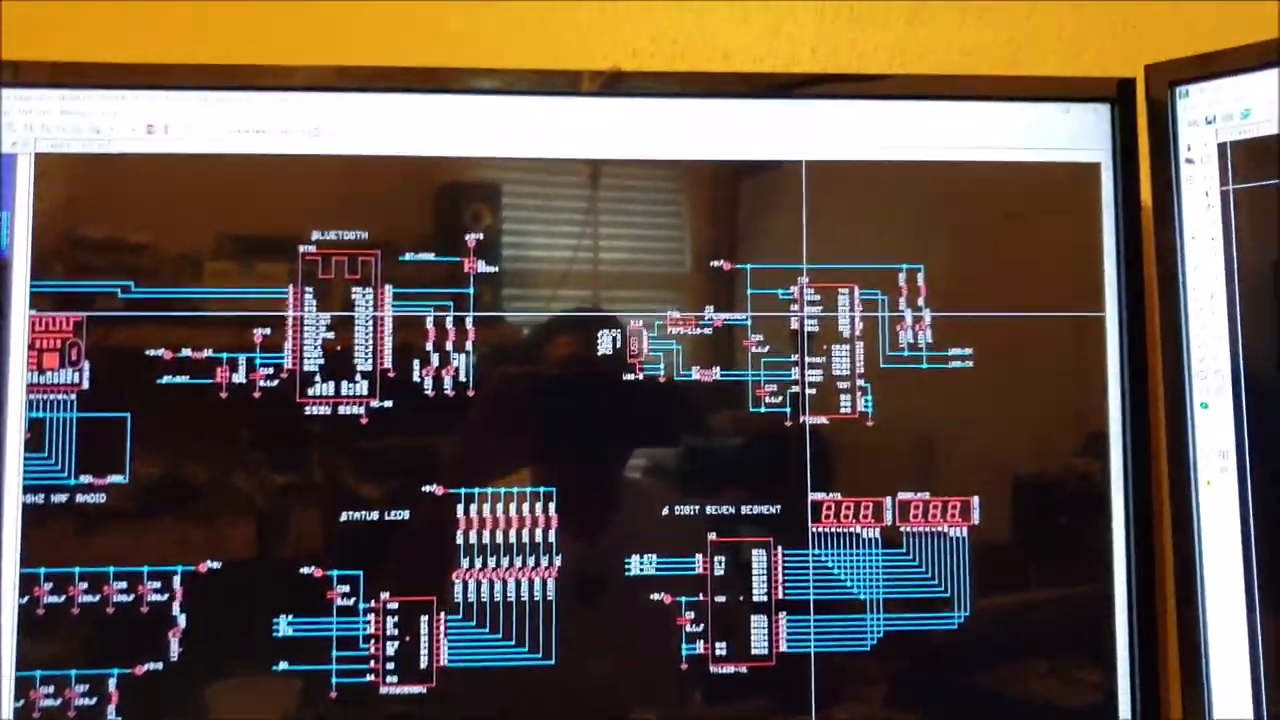
scroll(781, 328, "up", 2)
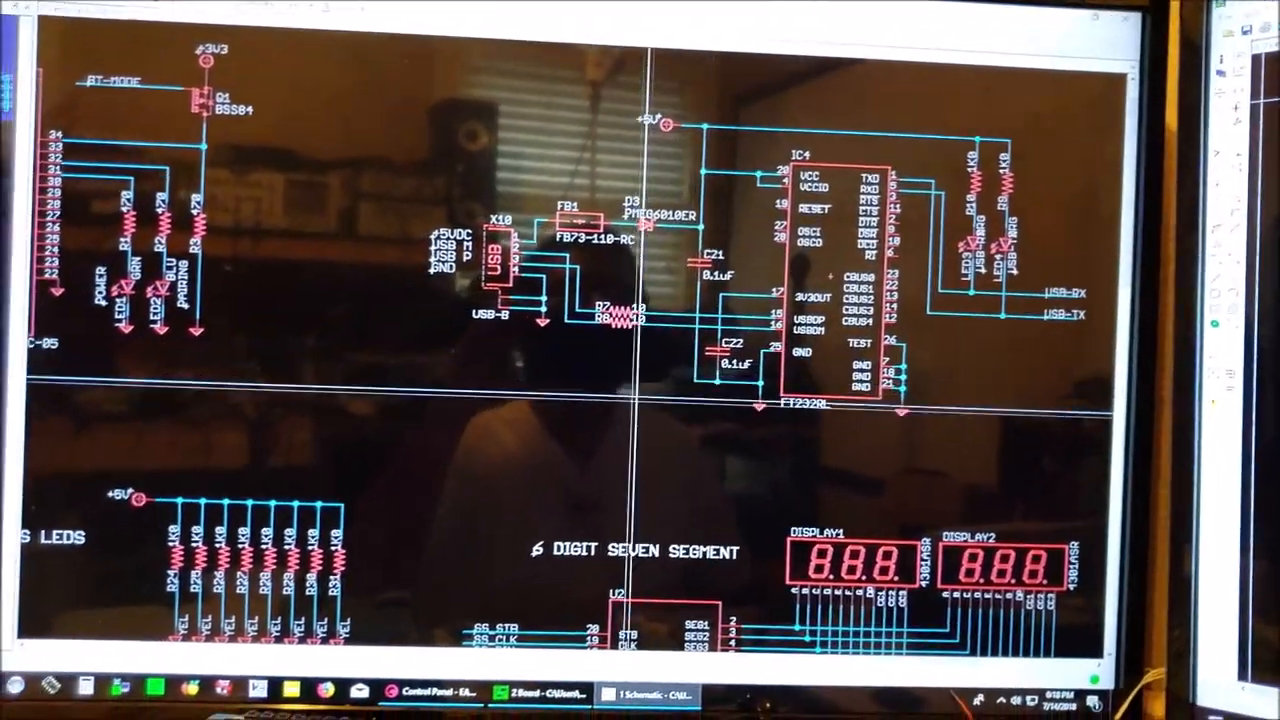
scroll(690, 372, "down", 2)
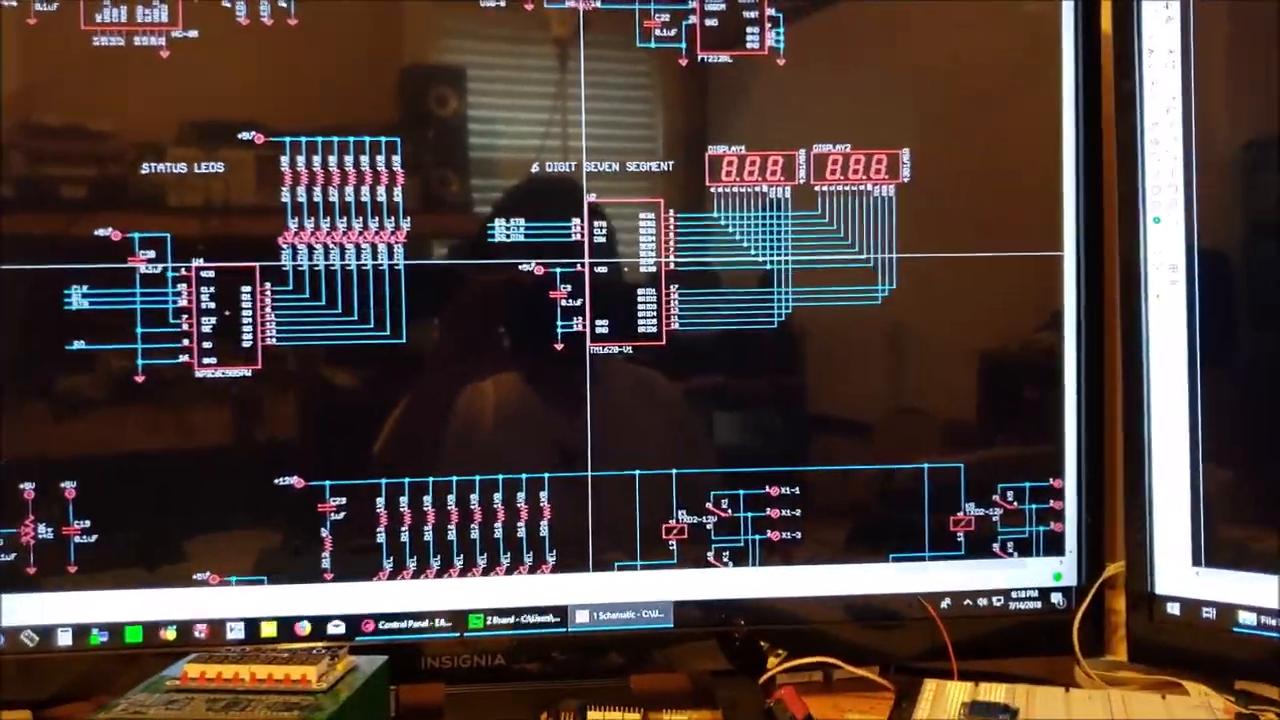
scroll(665, 258, "down", 2)
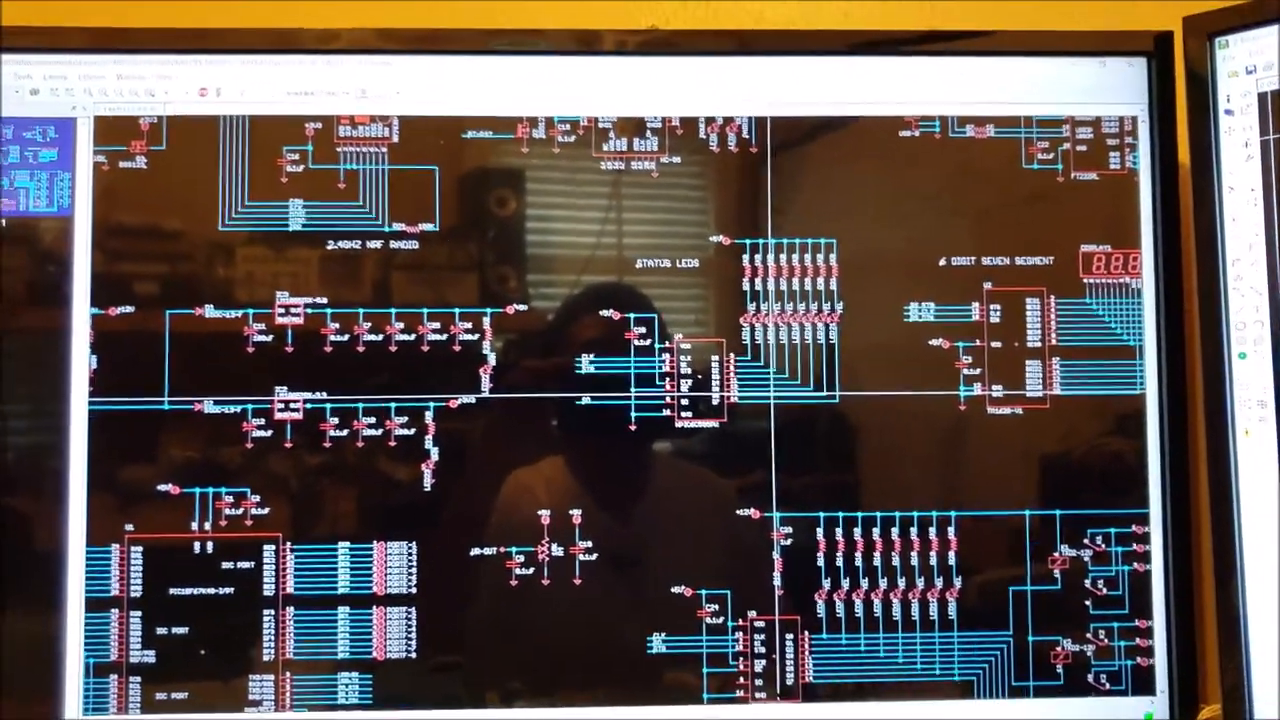
scroll(815, 433, "up", 2)
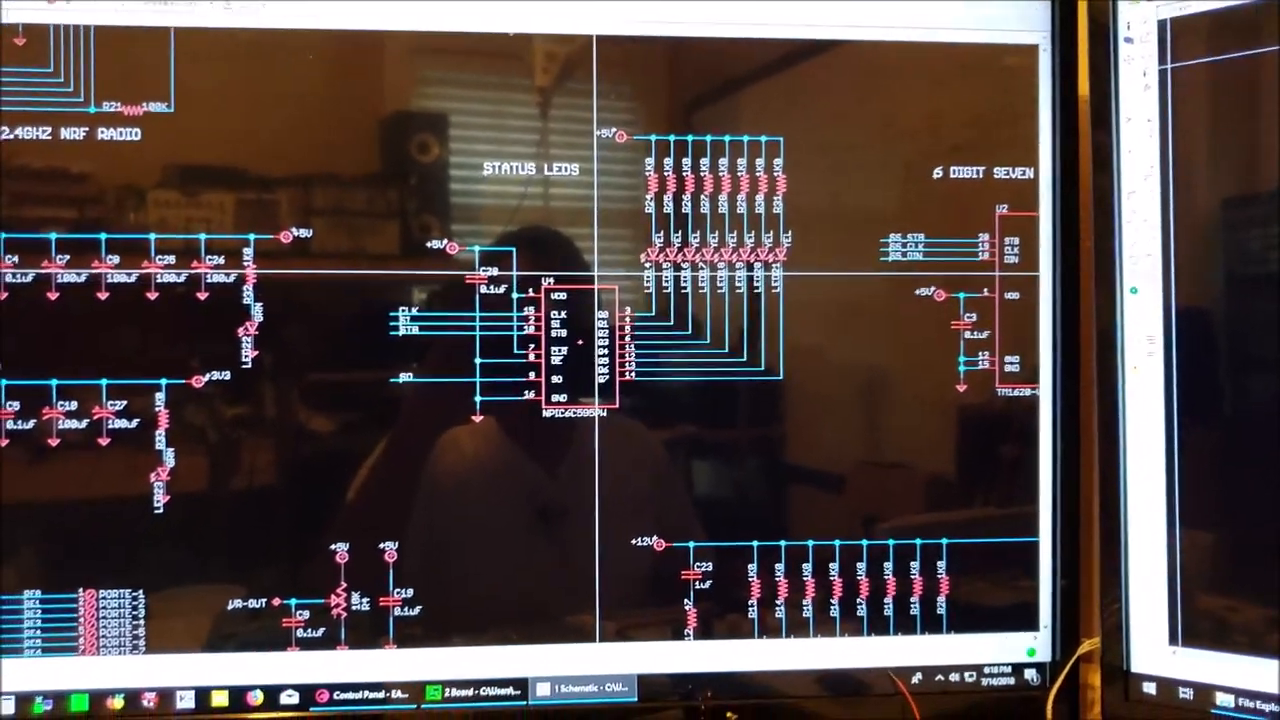
scroll(673, 340, "up", 1)
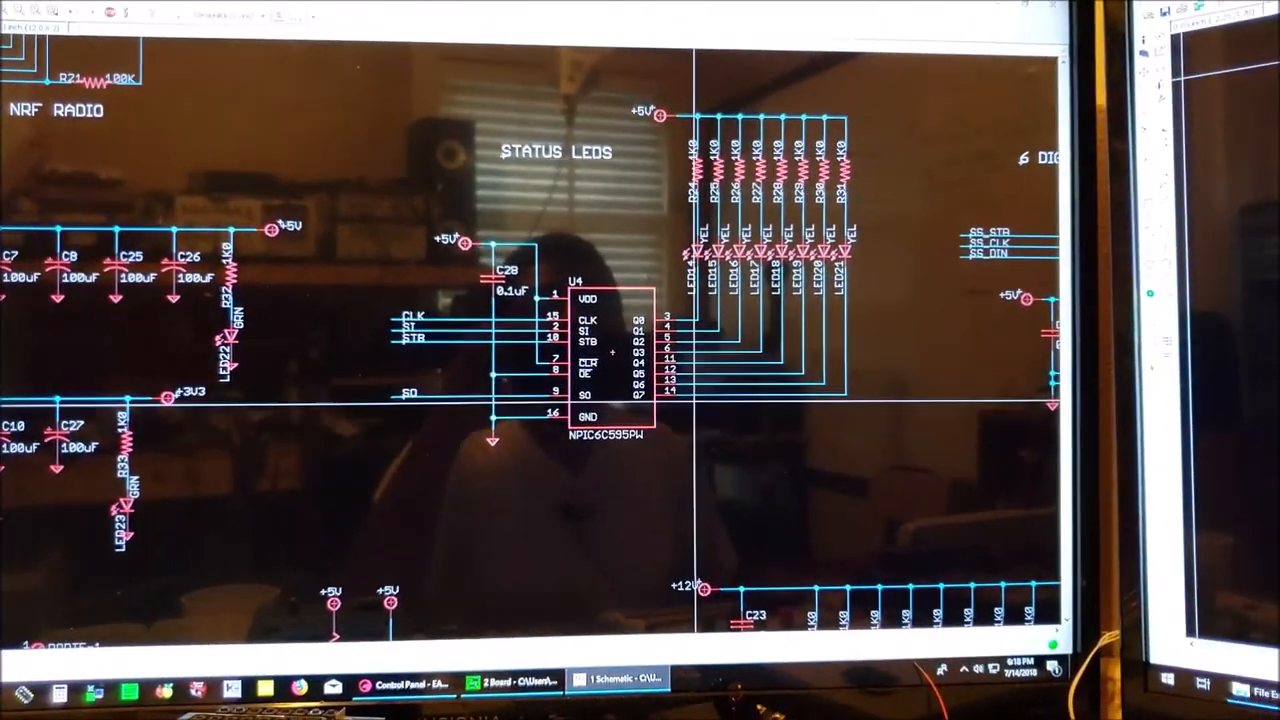
scroll(629, 414, "down", 1)
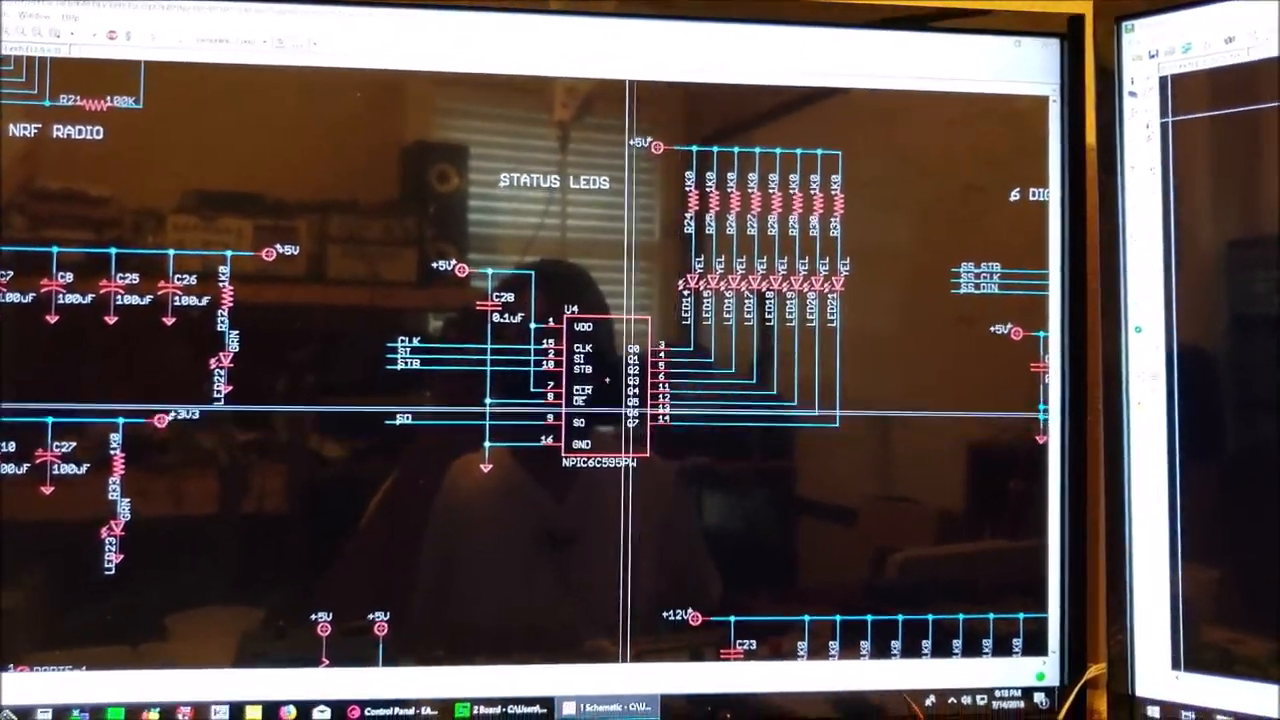
scroll(540, 350, "down", 1)
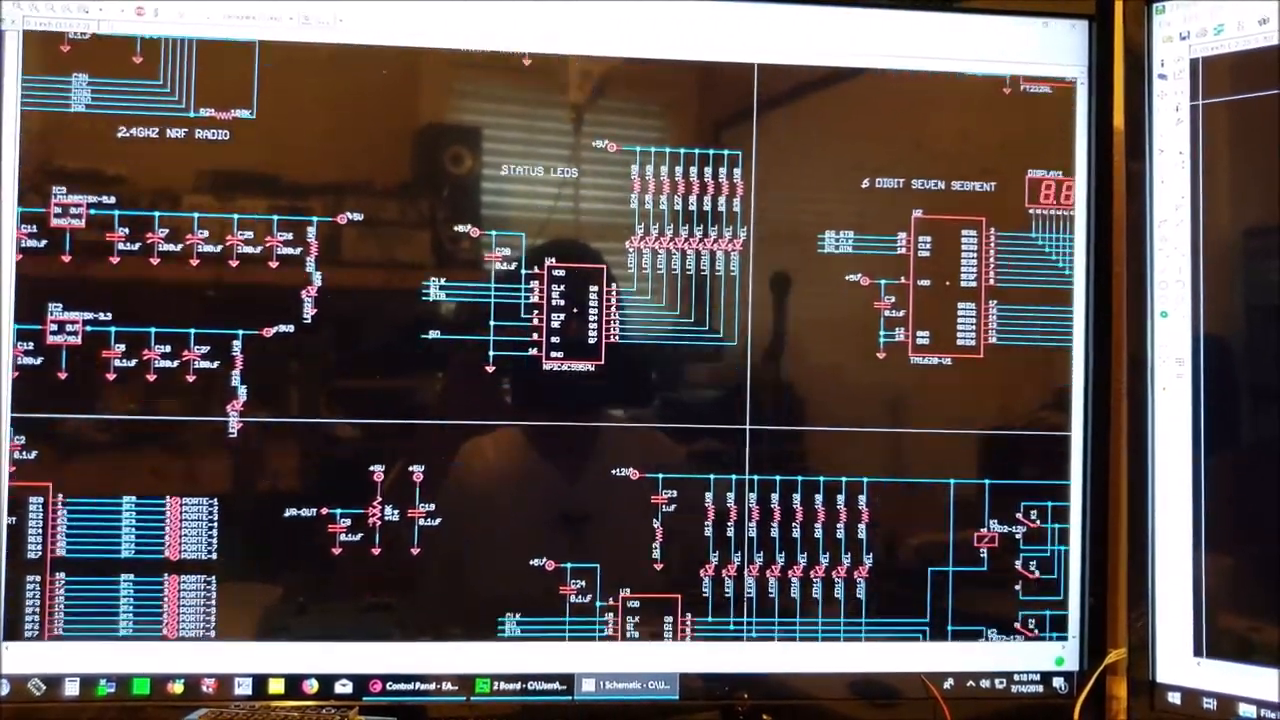
Pan the schematic to show the relay bank and the title block.
left_click_drag(750, 430, 600, 240)
scroll(600, 240, "down", 1)
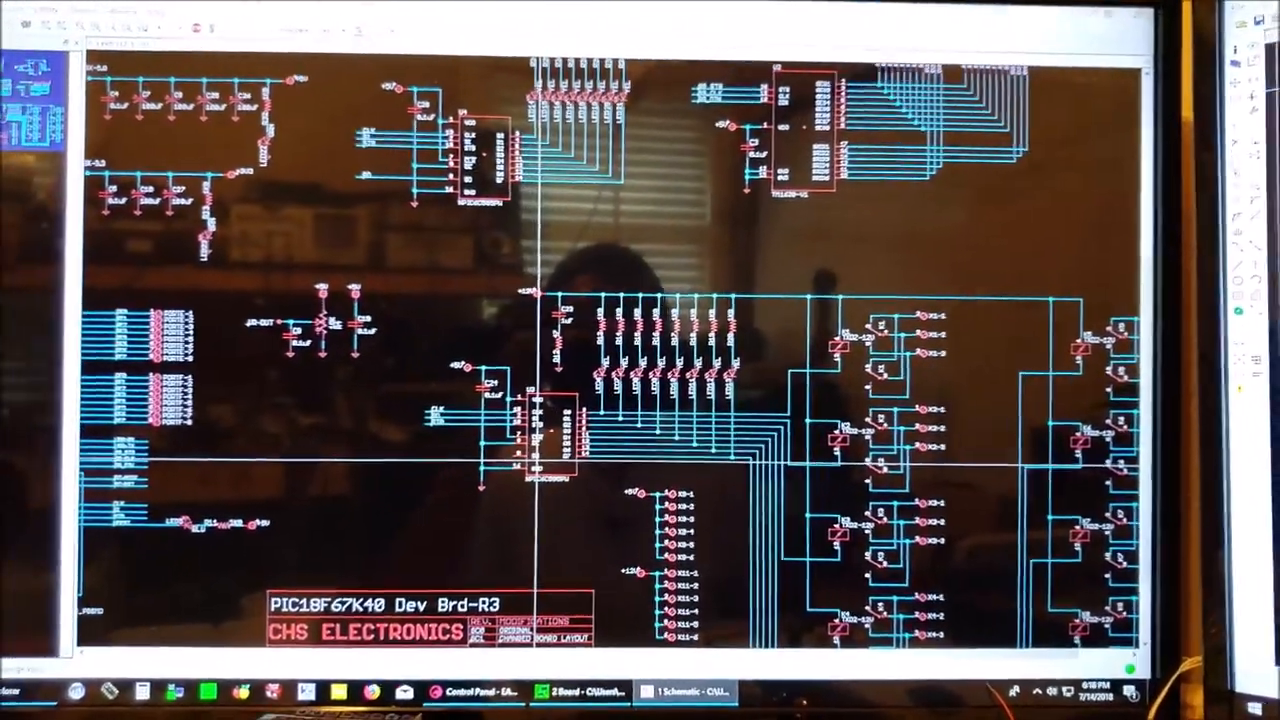
scroll(620, 330, "up", 1)
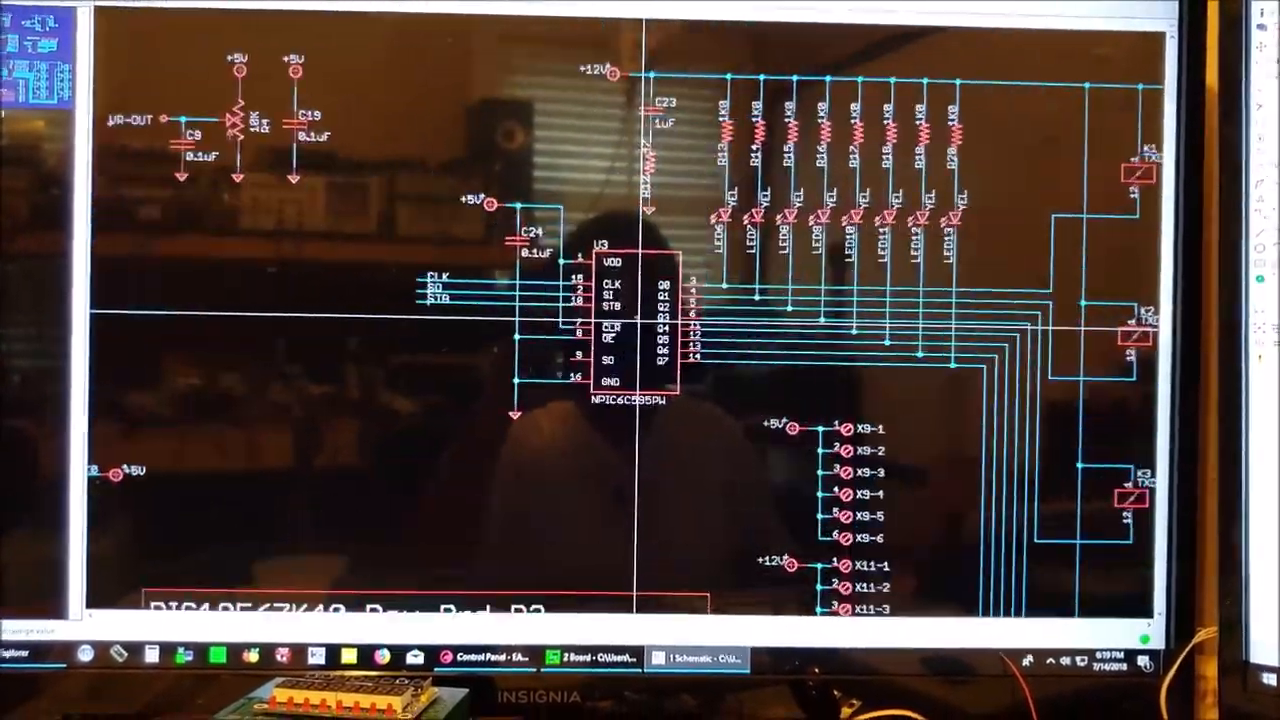
scroll(627, 318, "up", 1)
scroll(627, 318, "down", 1)
scroll(640, 300, "down", 1)
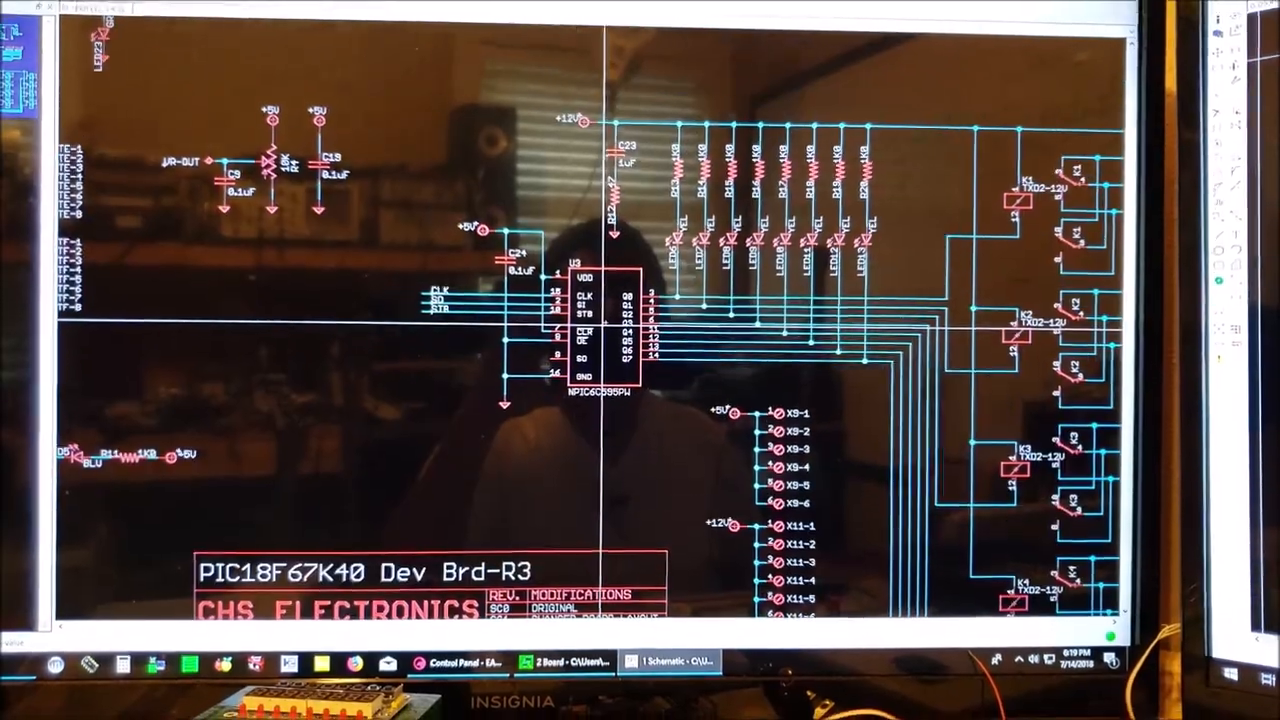
scroll(688, 257, "down", 1)
scroll(603, 290, "right", 3)
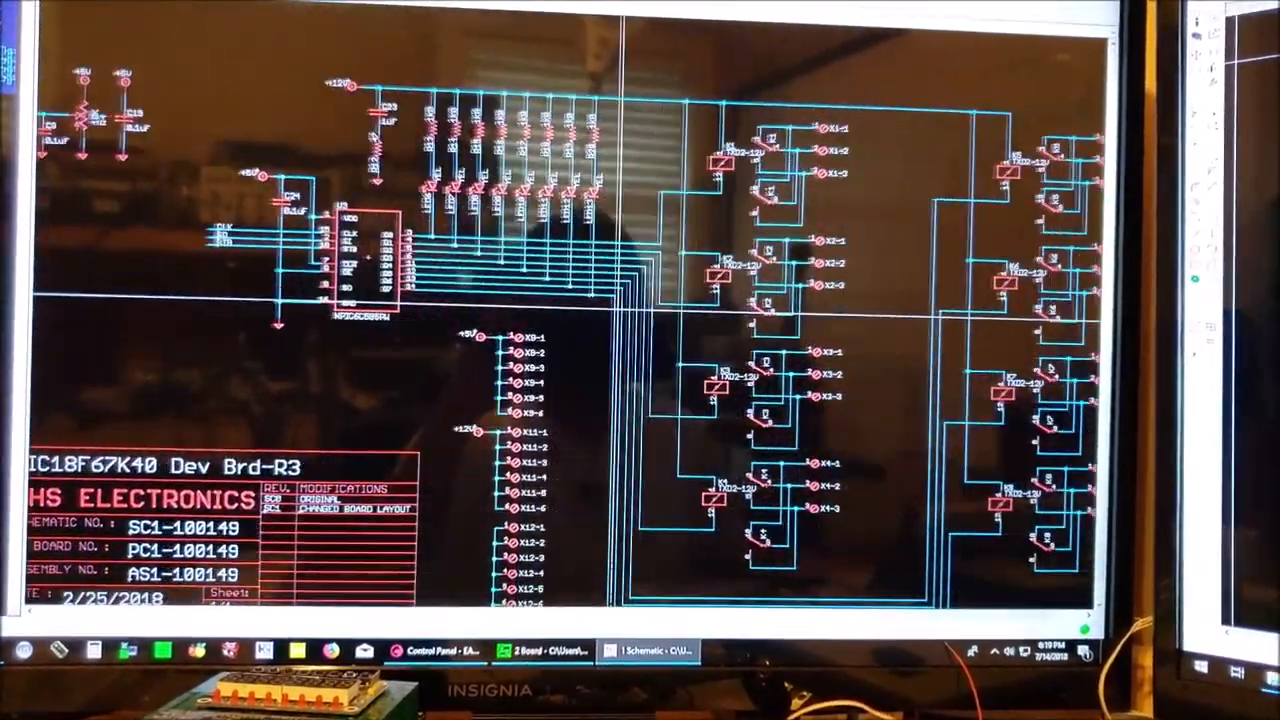
scroll(603, 290, "down", 1)
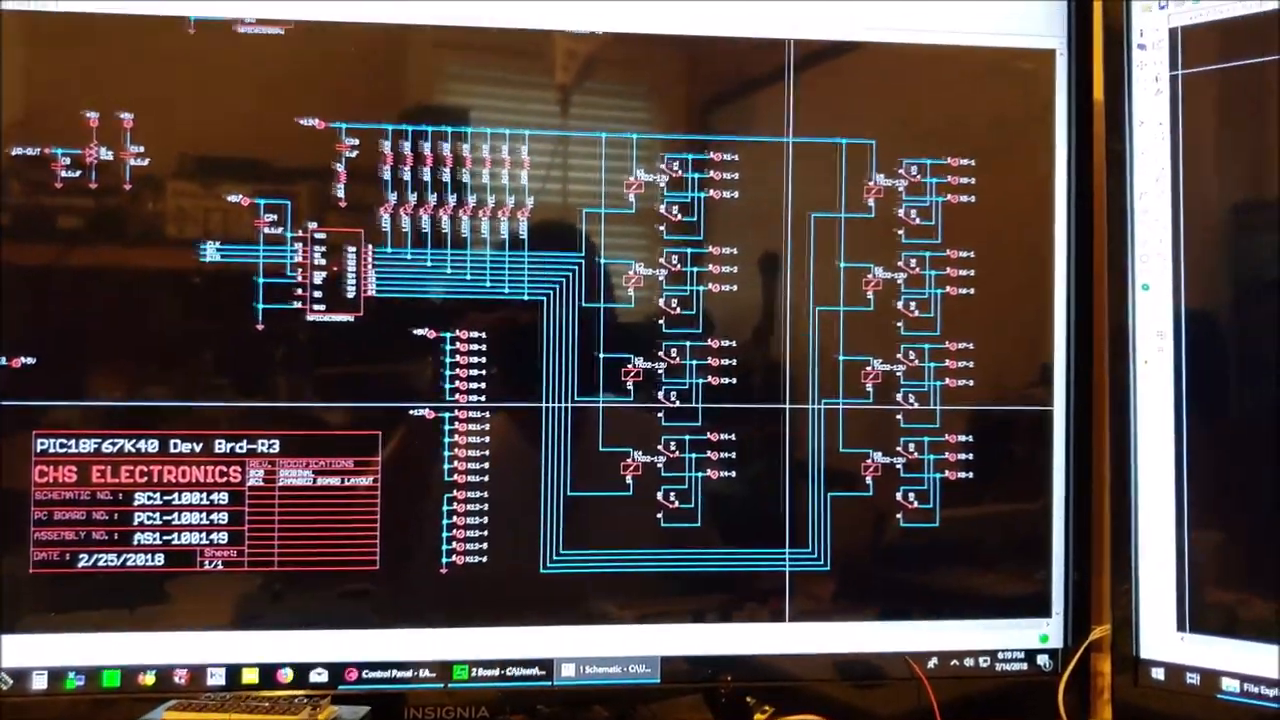
scroll(680, 320, "up", 1)
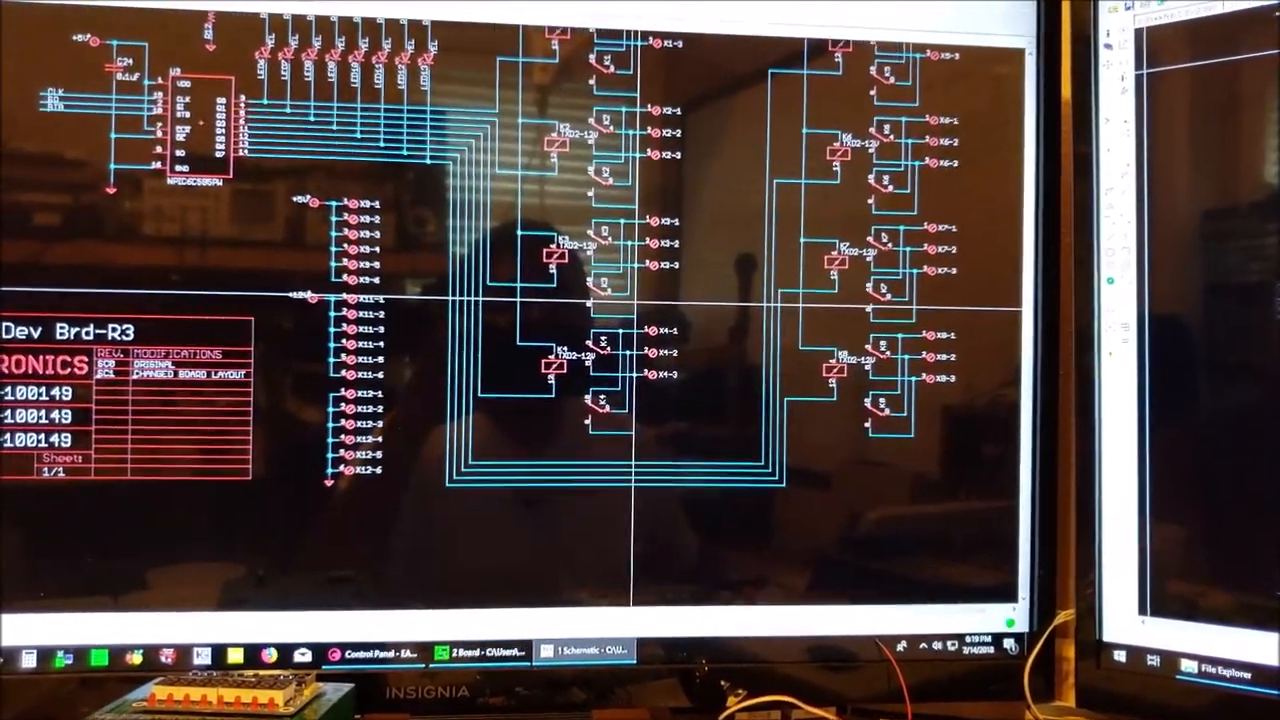
scroll(632, 300, "up", 2)
scroll(636, 302, "up", 1)
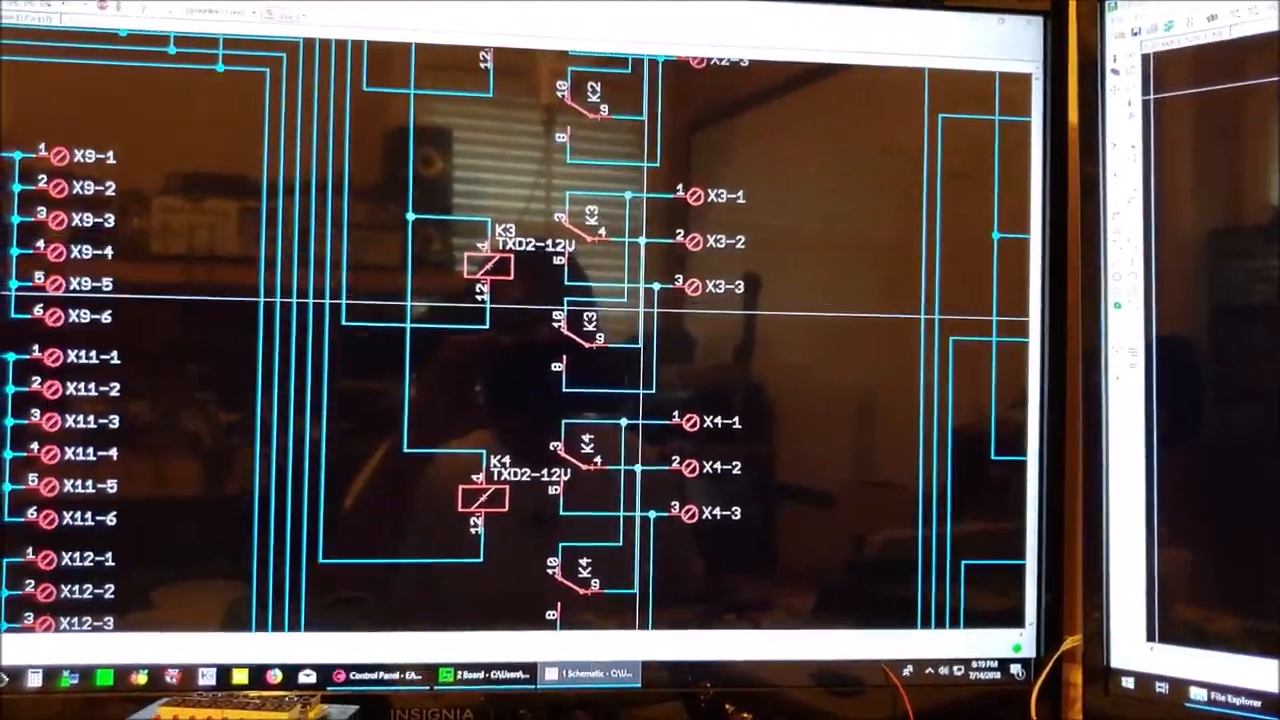
scroll(642, 309, "down", 3)
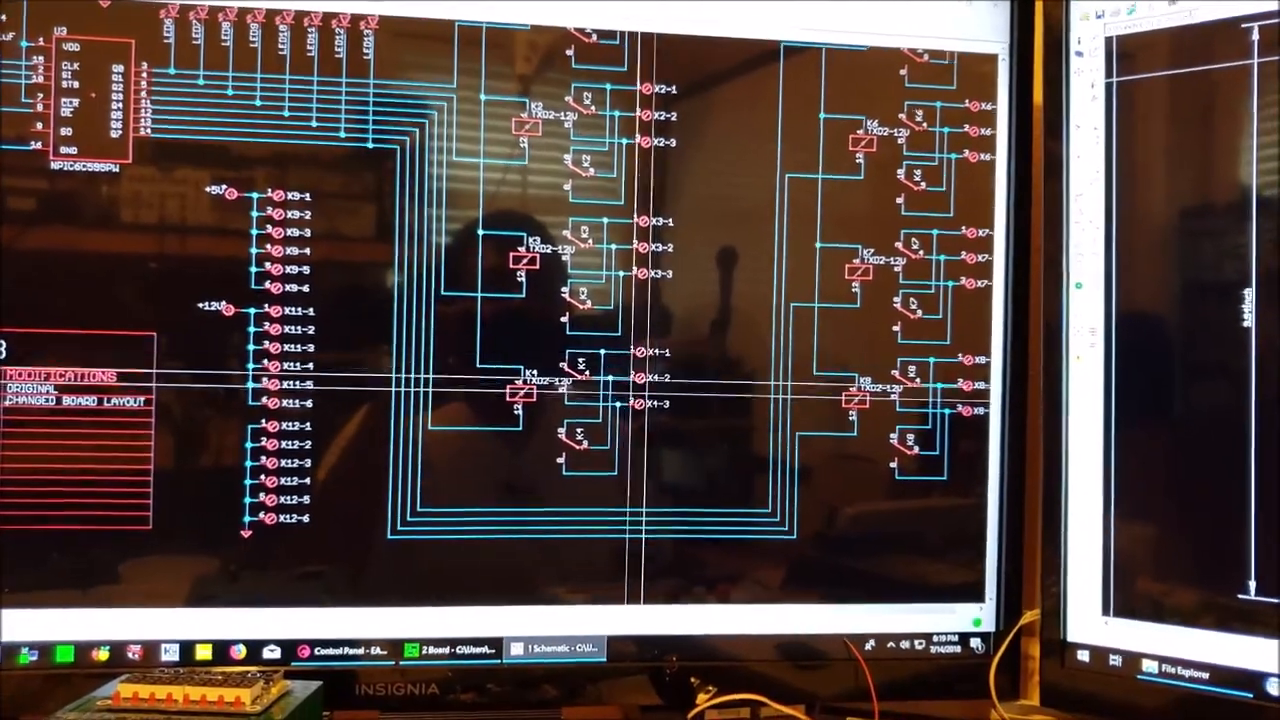
scroll(635, 383, "down", 1)
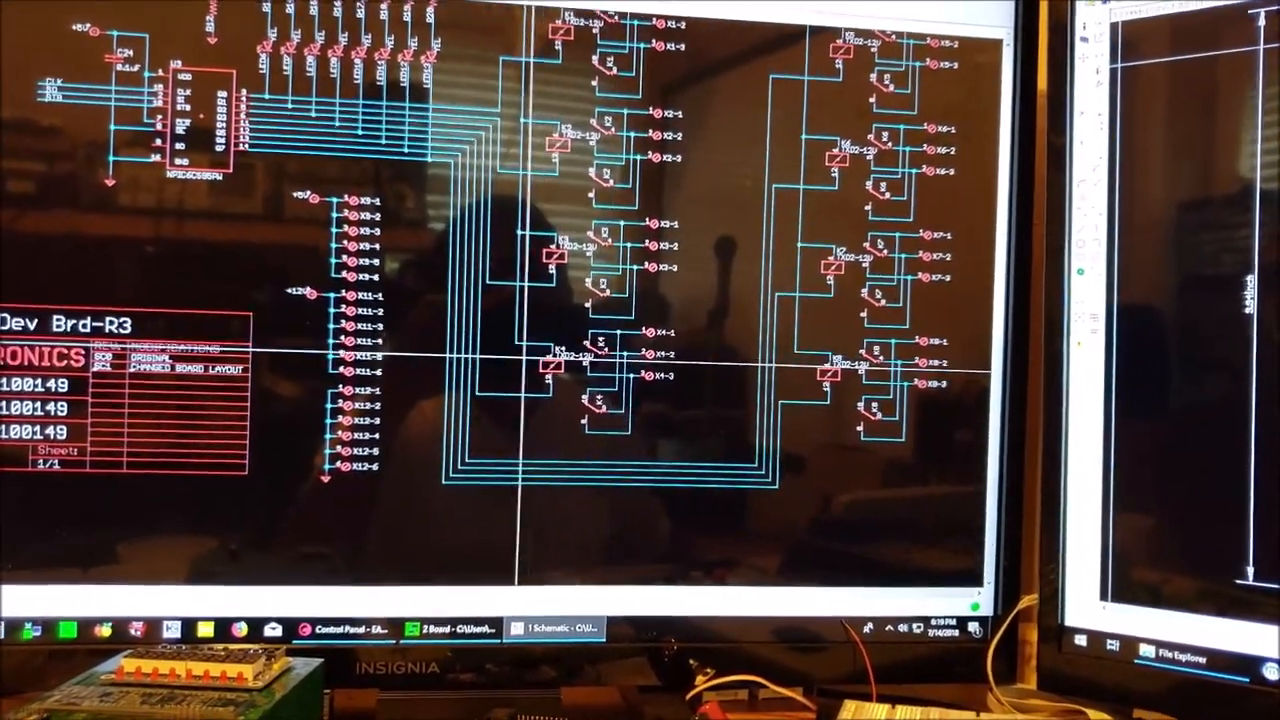
scroll(505, 280, "left", 3)
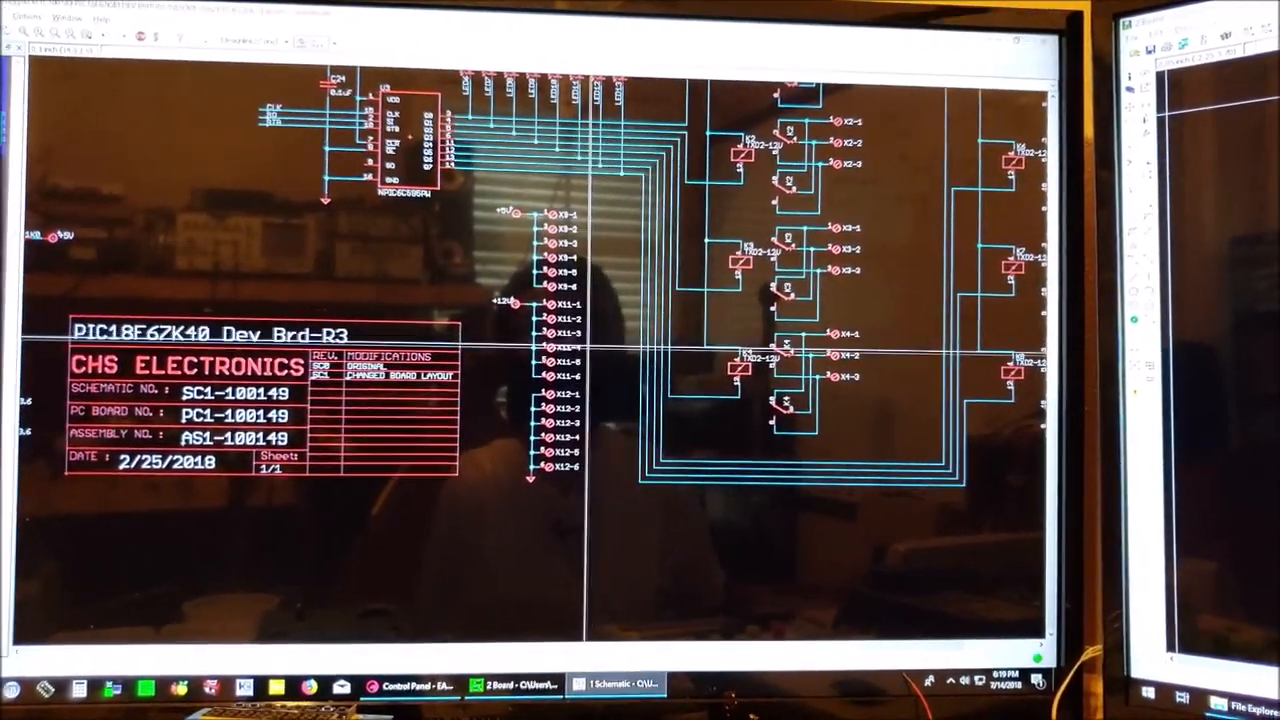
scroll(578, 352, "down", 2)
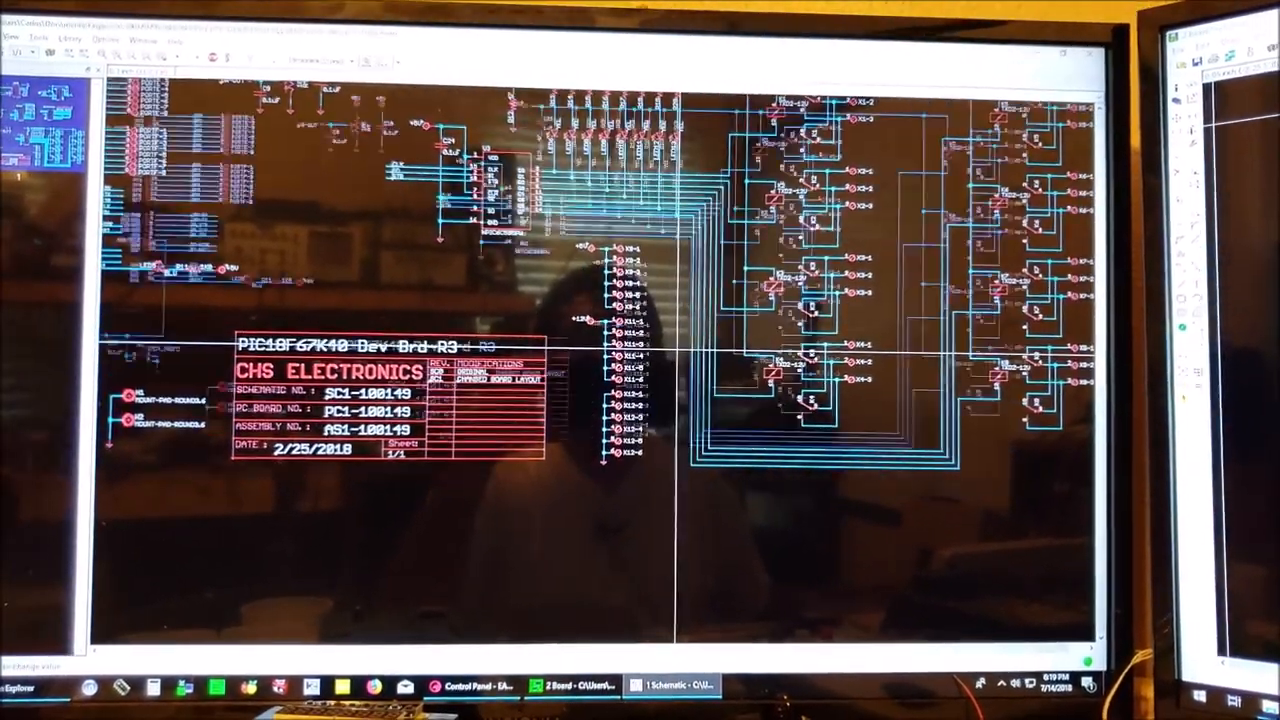
scroll(578, 352, "down", 1)
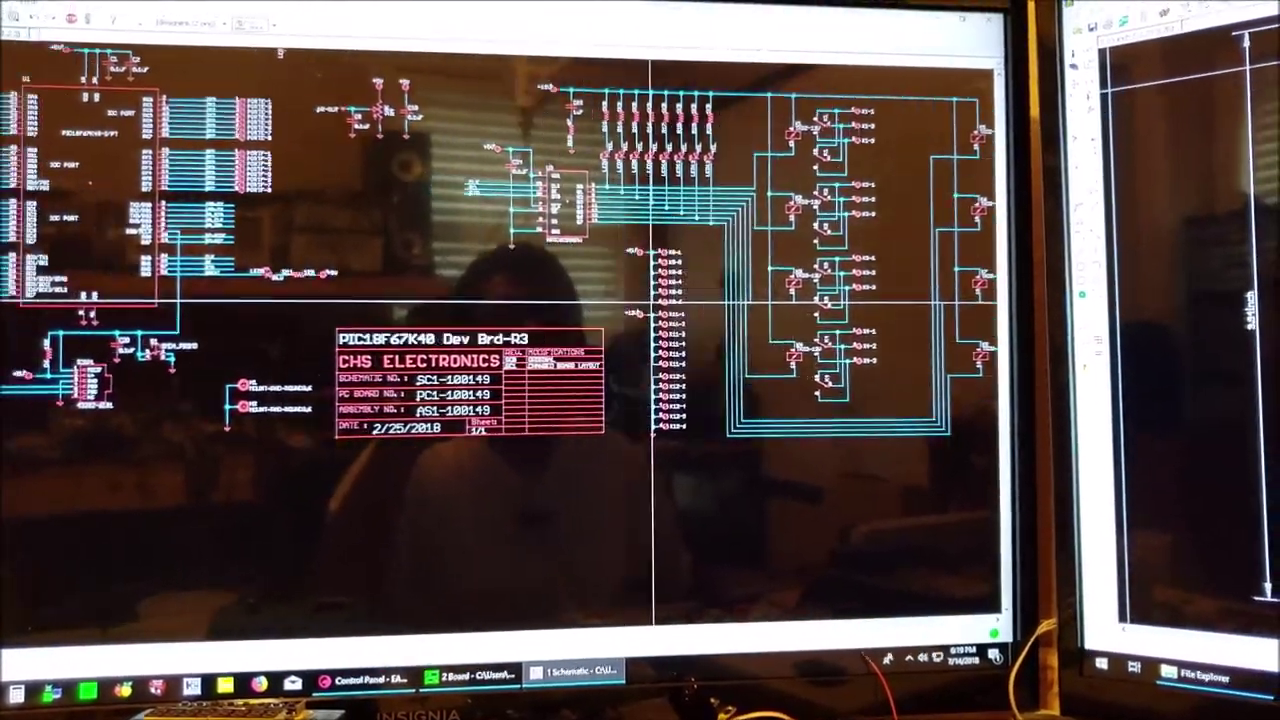
Pan from the relay bank toward the microcontroller section for a wider view.
left_click_drag(652, 300, 795, 300)
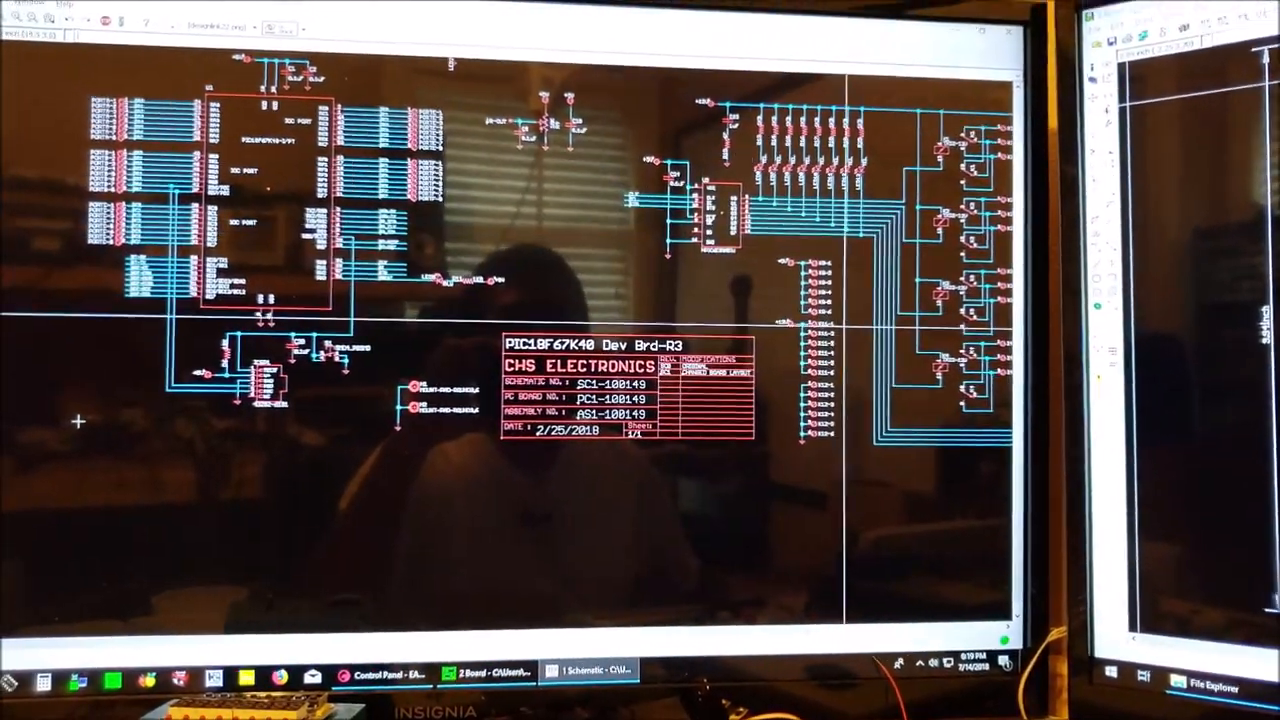
scroll(610, 255, "up", 1)
scroll(530, 338, "down", 1)
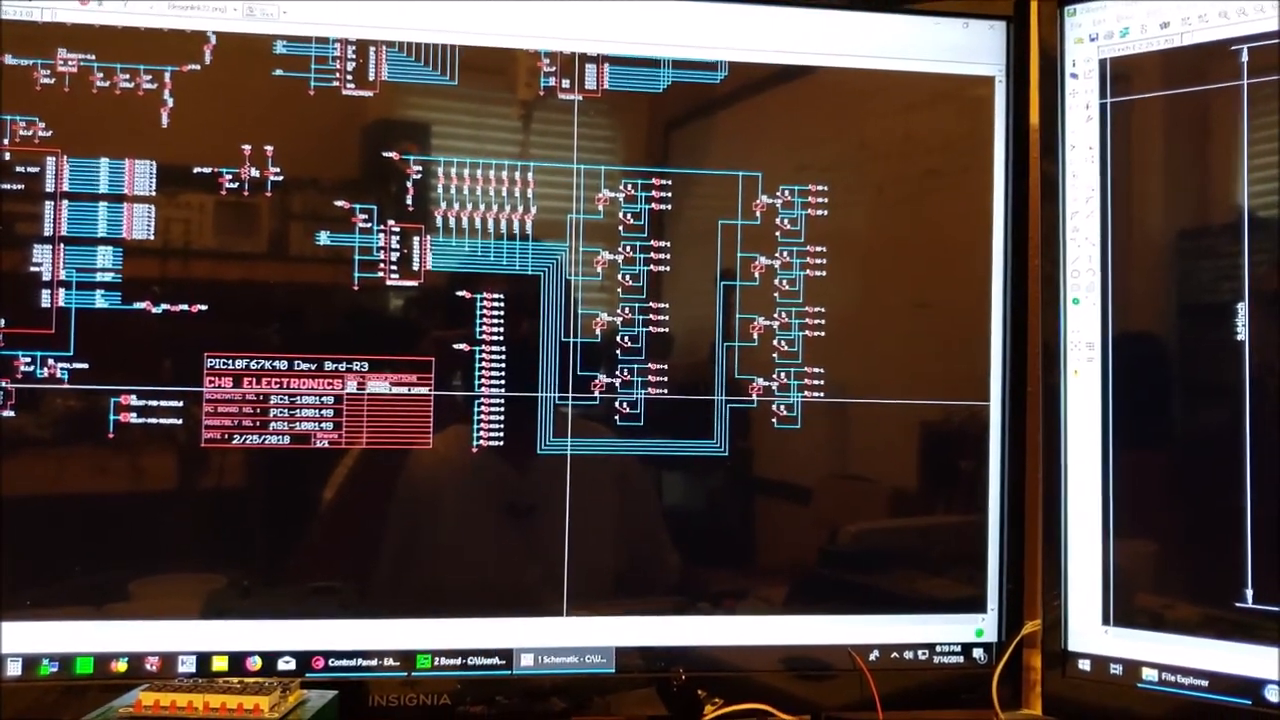
scroll(343, 271, "down", 1)
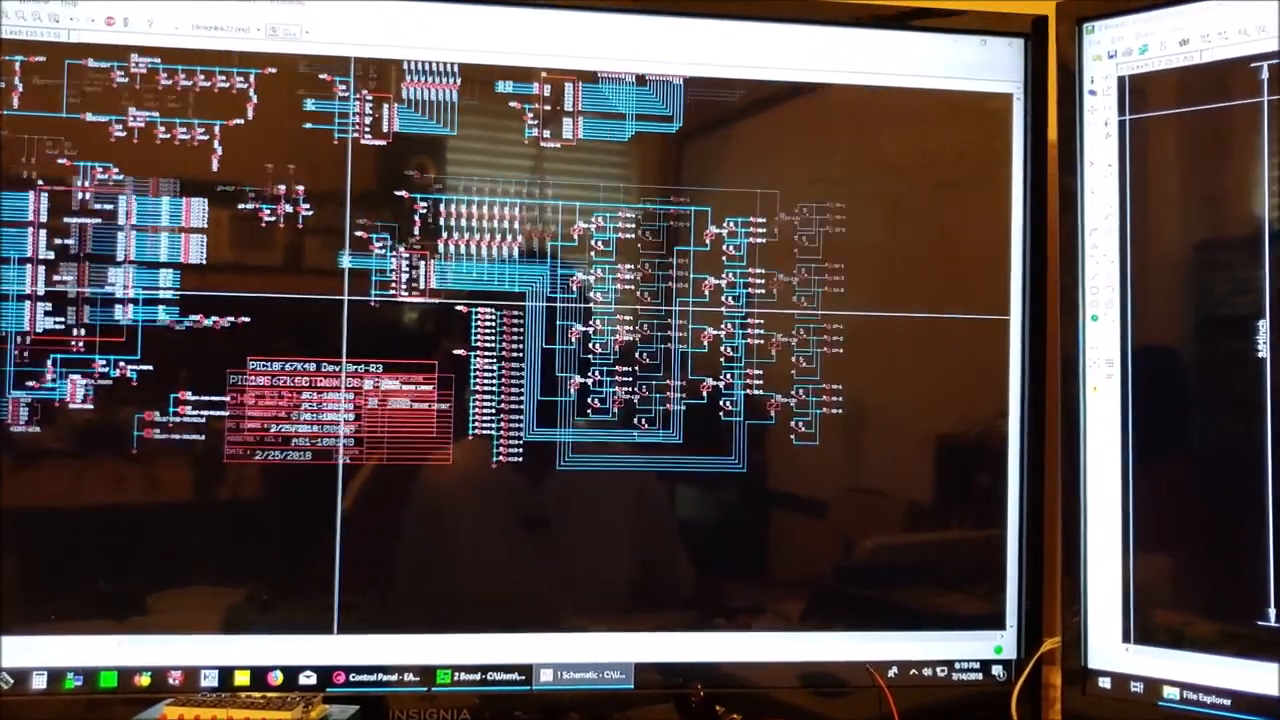
scroll(643, 337, "down", 1)
scroll(737, 380, "down", 1)
scroll(771, 349, "up", 1)
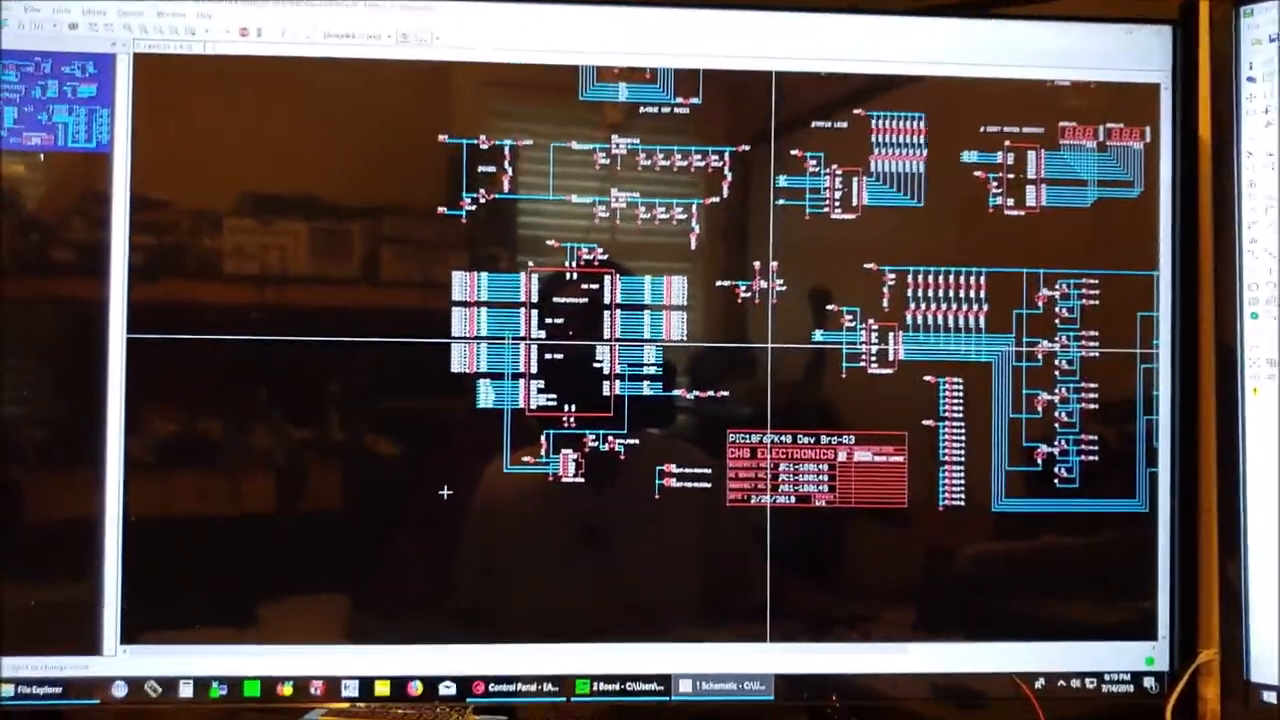
scroll(590, 262, "up", 1)
scroll(389, 487, "up", 1)
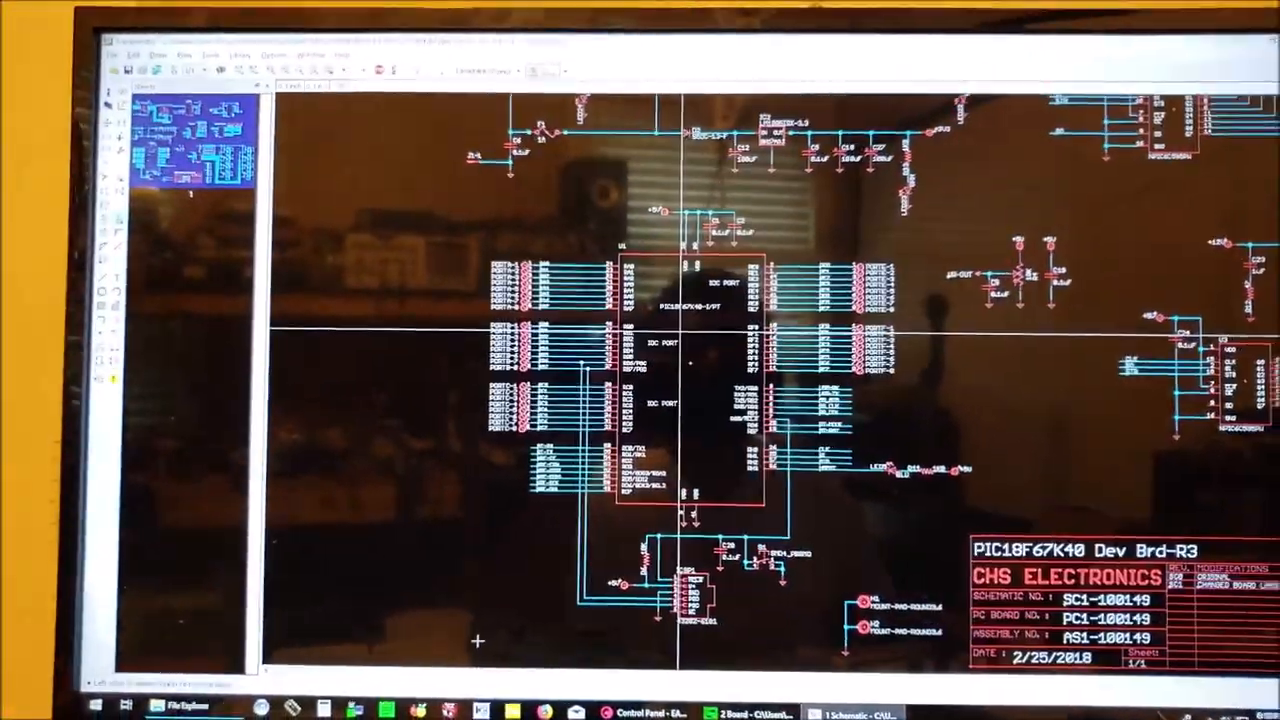
scroll(632, 310, "up", 1)
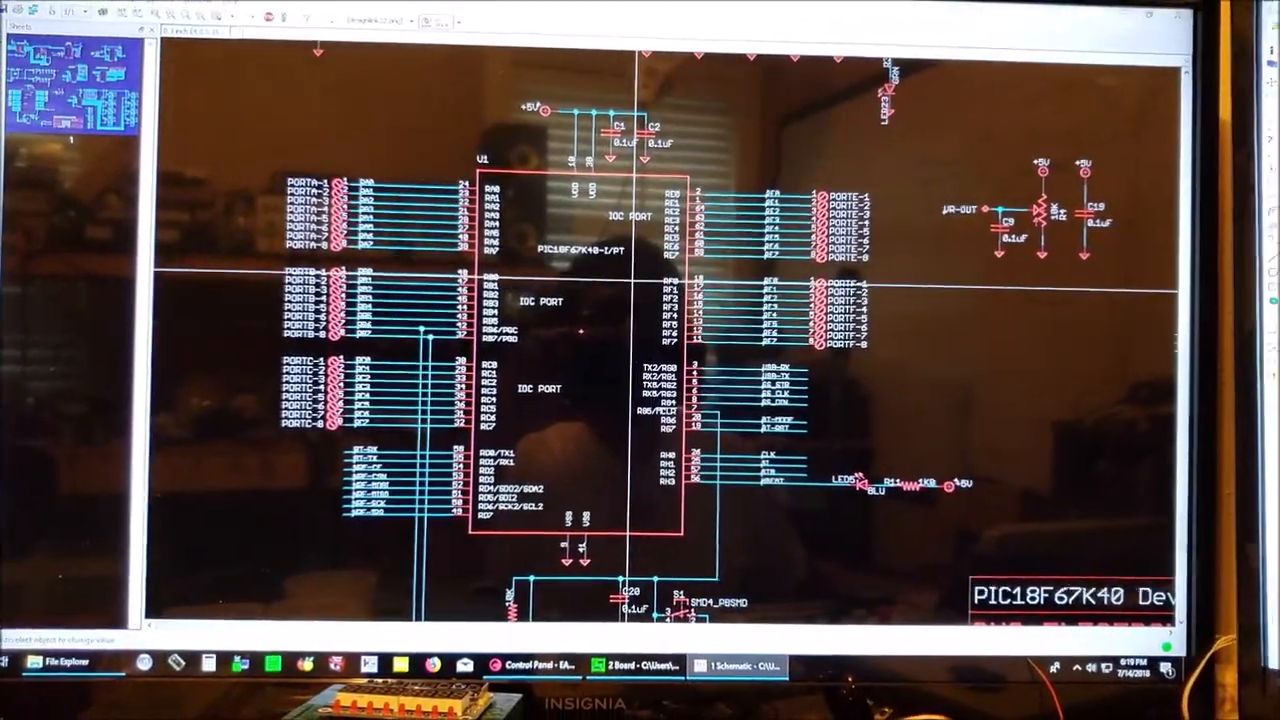
scroll(630, 270, "down", 1)
scroll(614, 272, "down", 1)
scroll(610, 270, "up", 1)
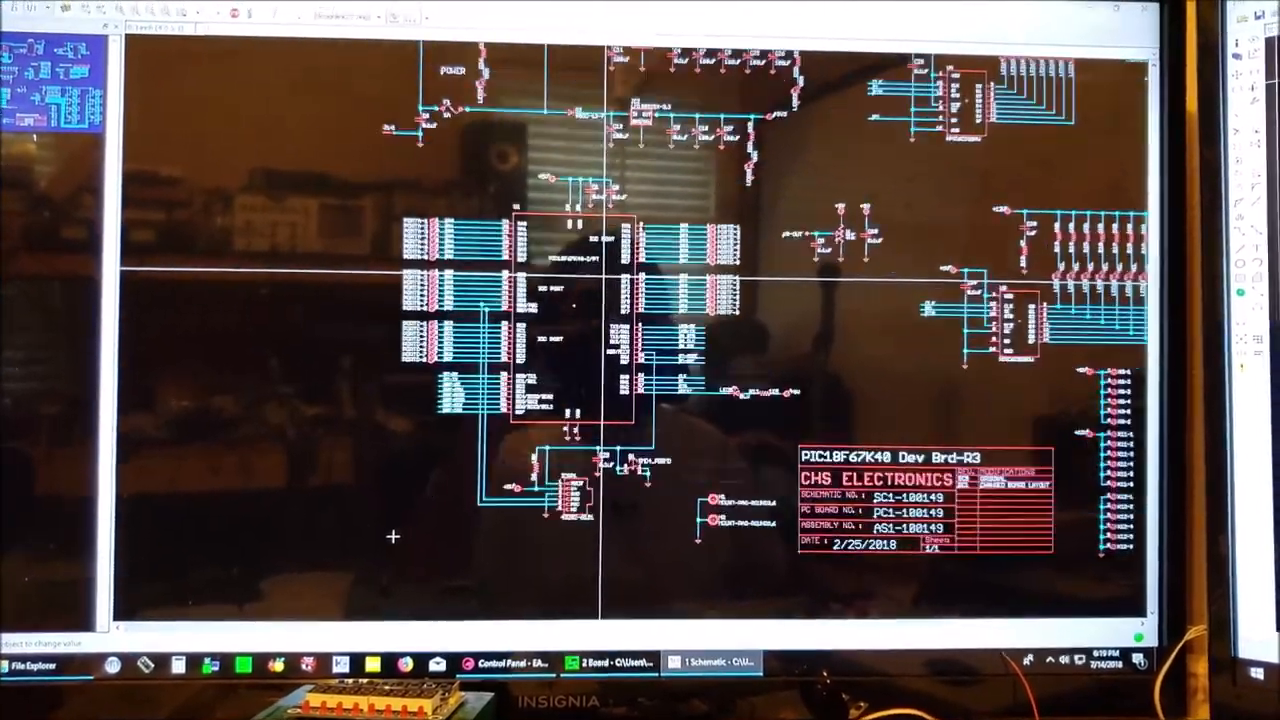
scroll(603, 266, "up", 1)
scroll(605, 267, "down", 1)
scroll(600, 250, "down", 1)
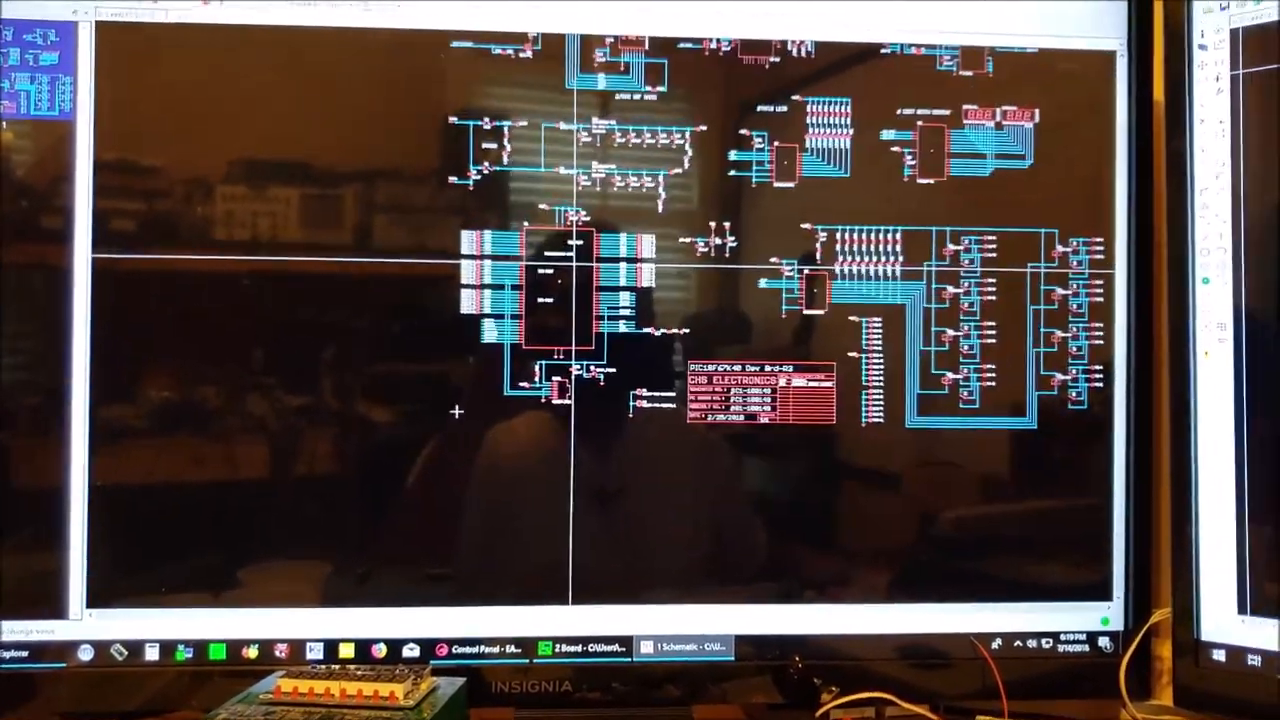
scroll(560, 360, "down", 1)
scroll(530, 345, "up", 1)
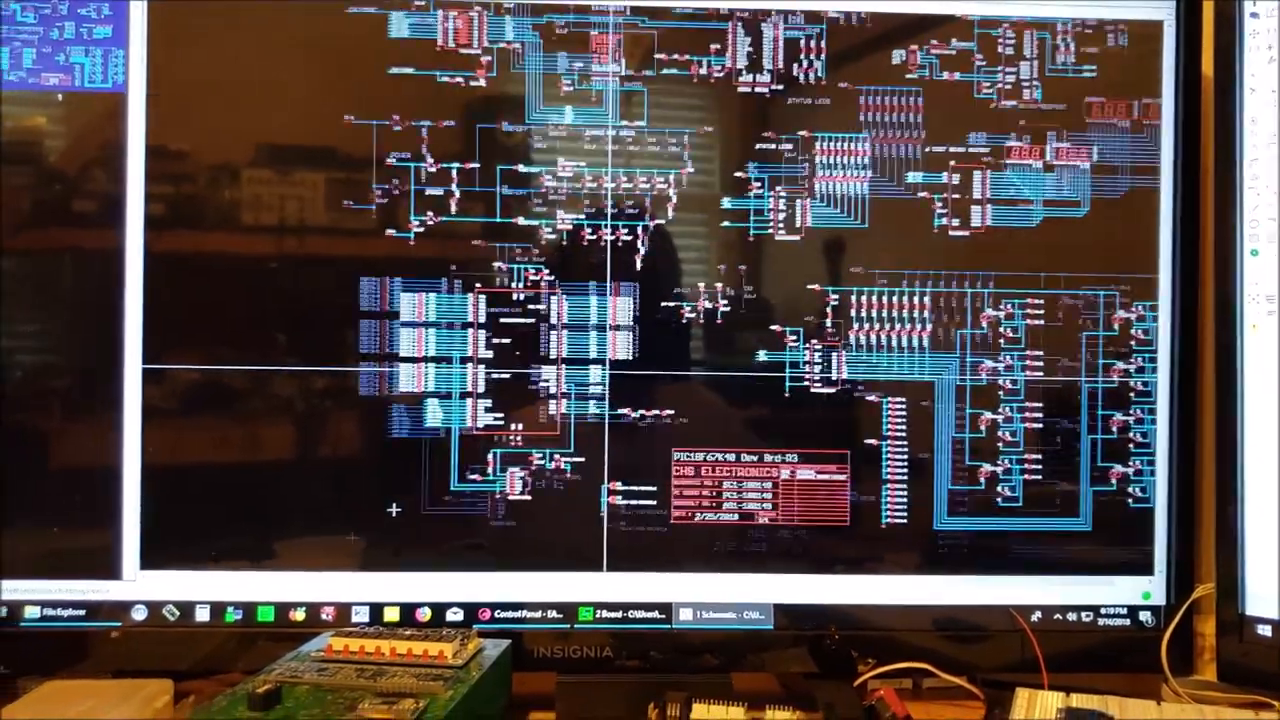
scroll(528, 368, "up", 1)
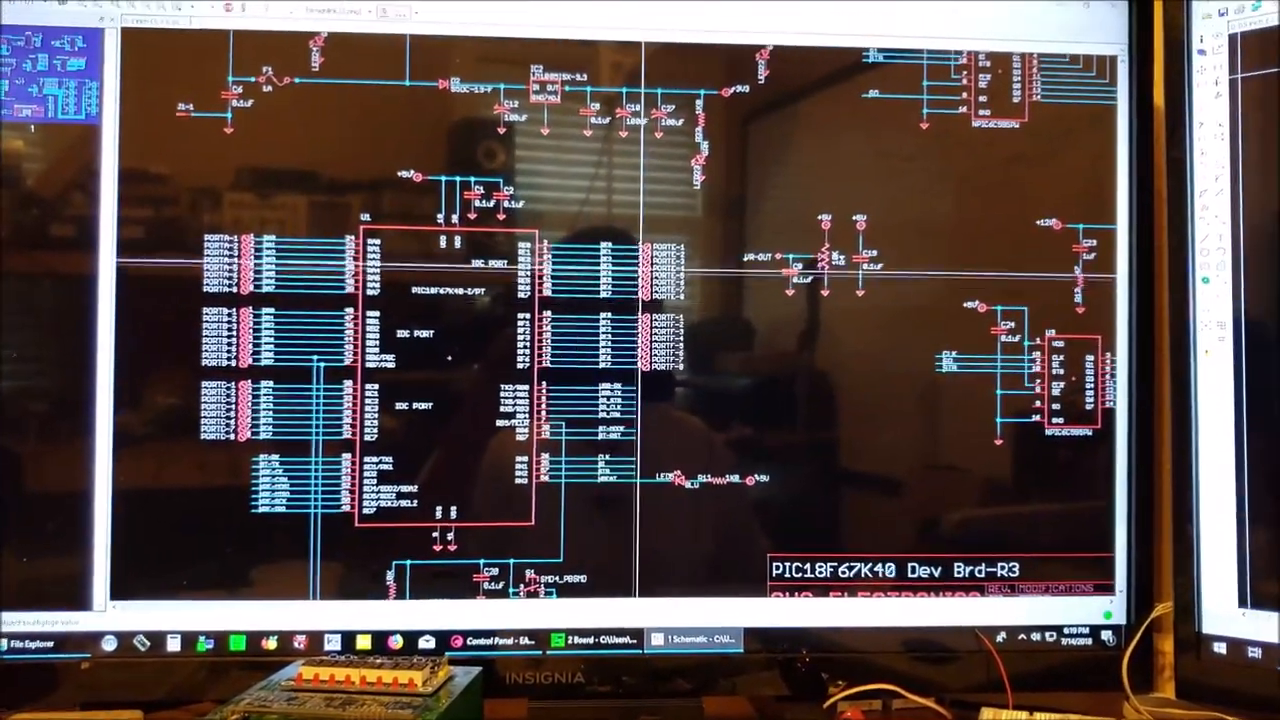
scroll(620, 285, "down", 1)
scroll(590, 300, "down", 1)
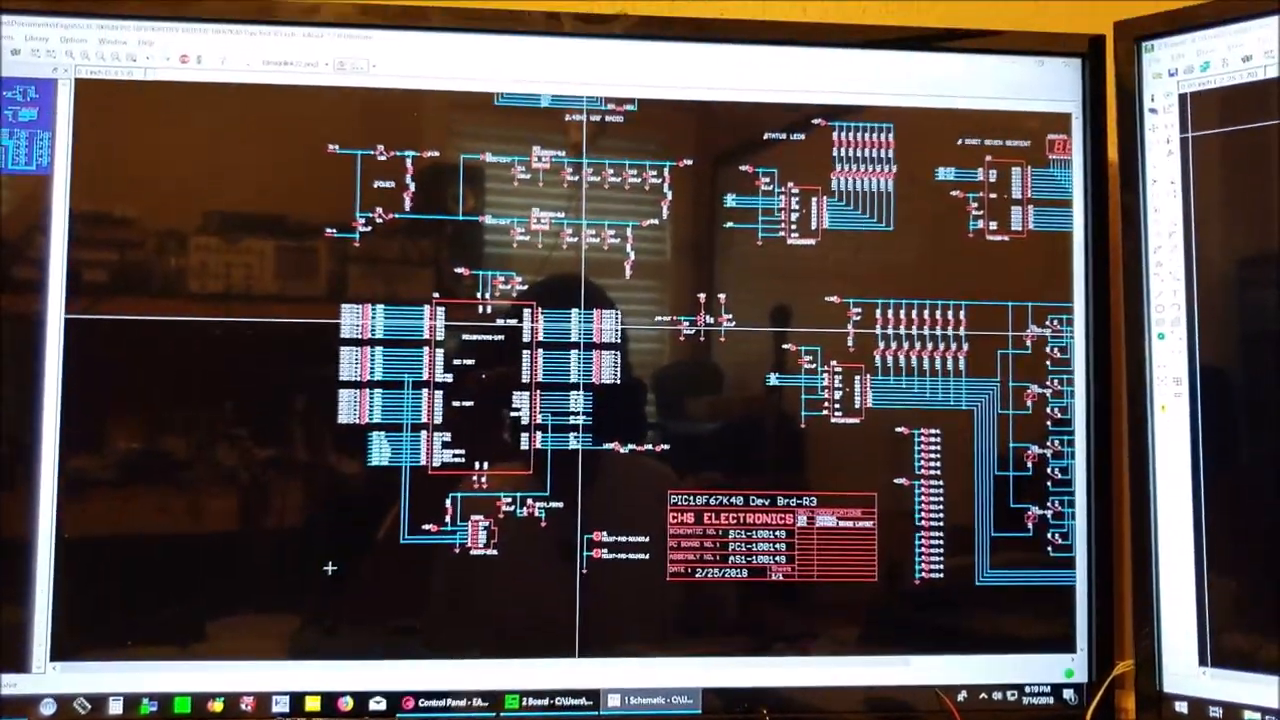
scroll(590, 280, "down", 1)
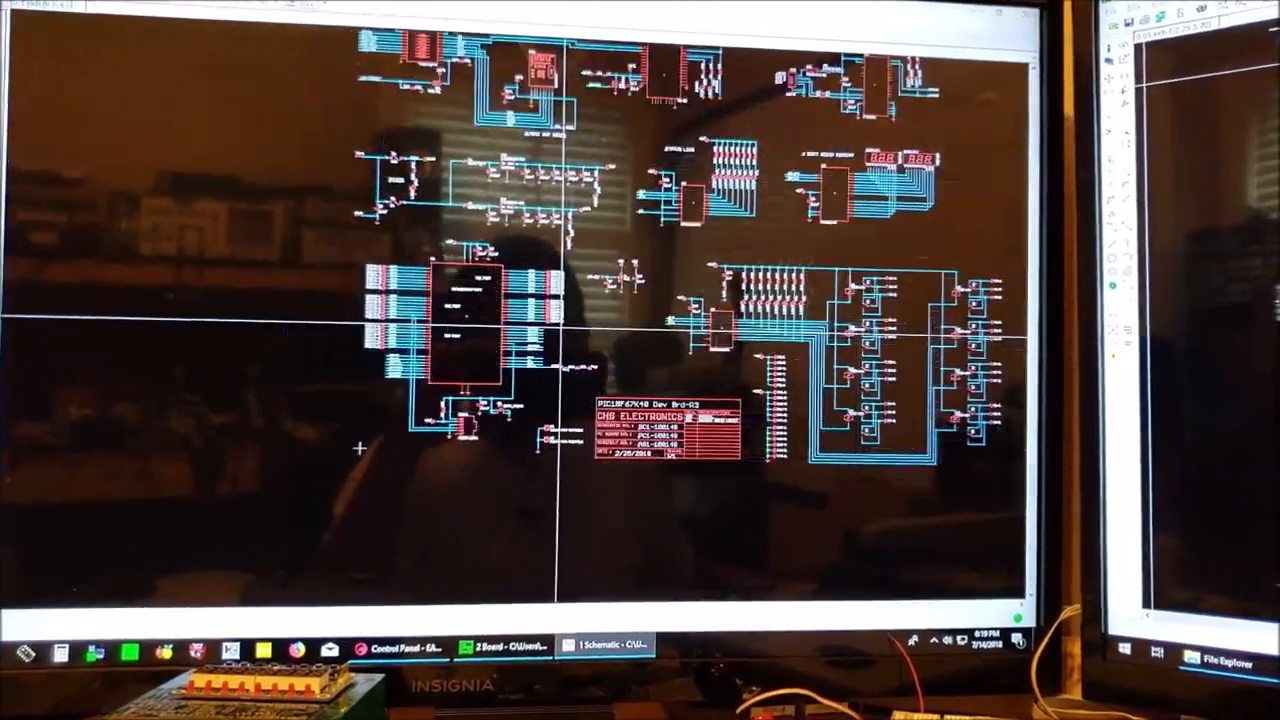
scroll(578, 225, "down", 1)
scroll(586, 266, "up", 1)
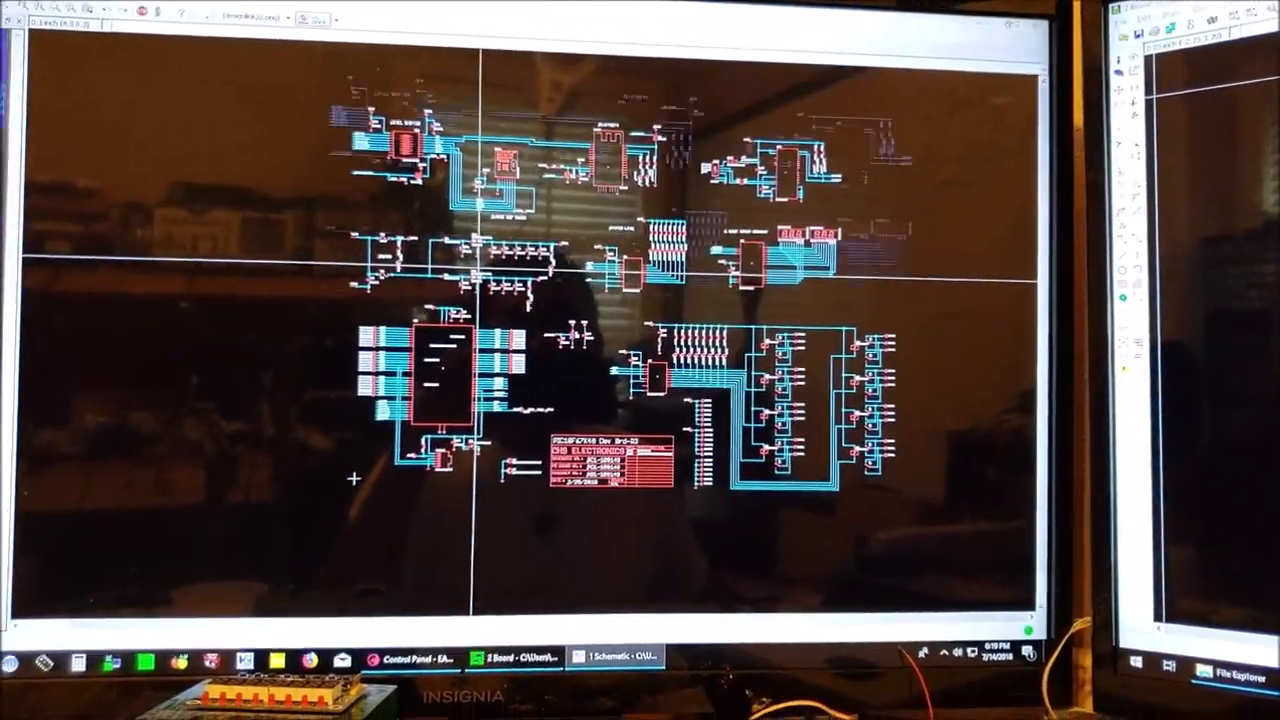
scroll(440, 250, "up", 2)
scroll(505, 308, "up", 2)
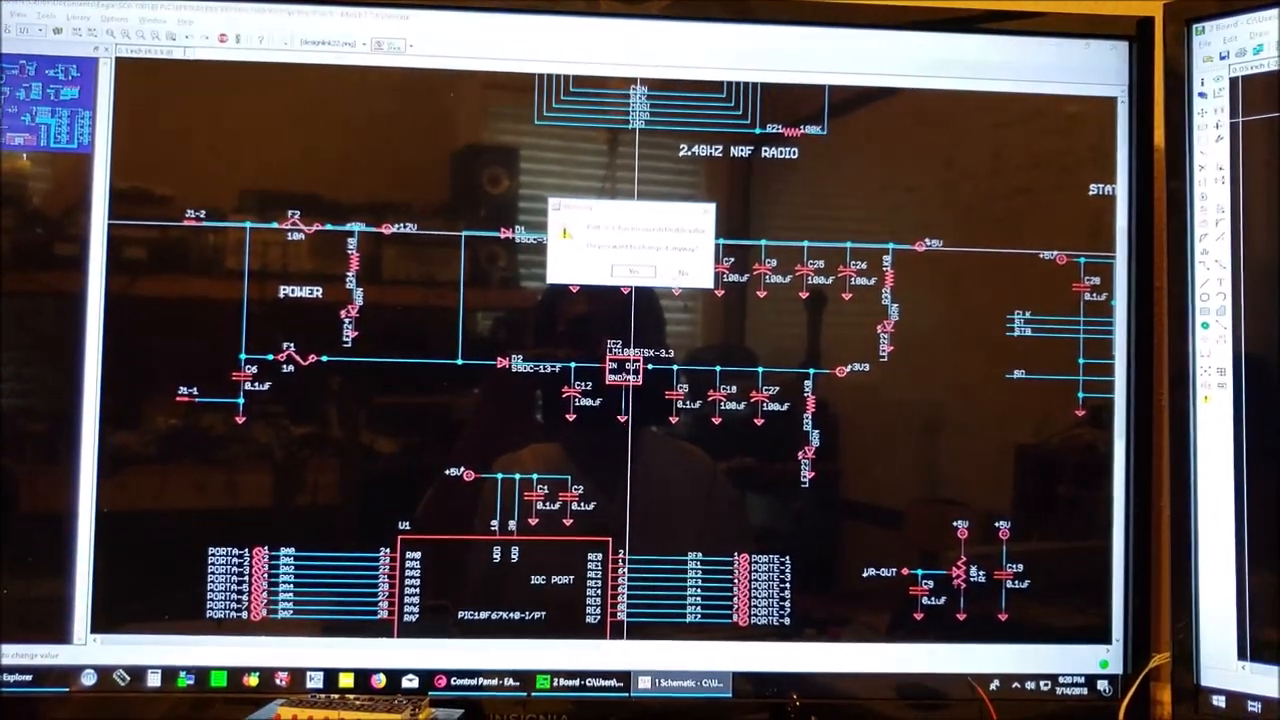
Confirm Yes in the warning dialog for the power section with regulator IC3 LM1085ISX-5.0.
left_click(632, 276)
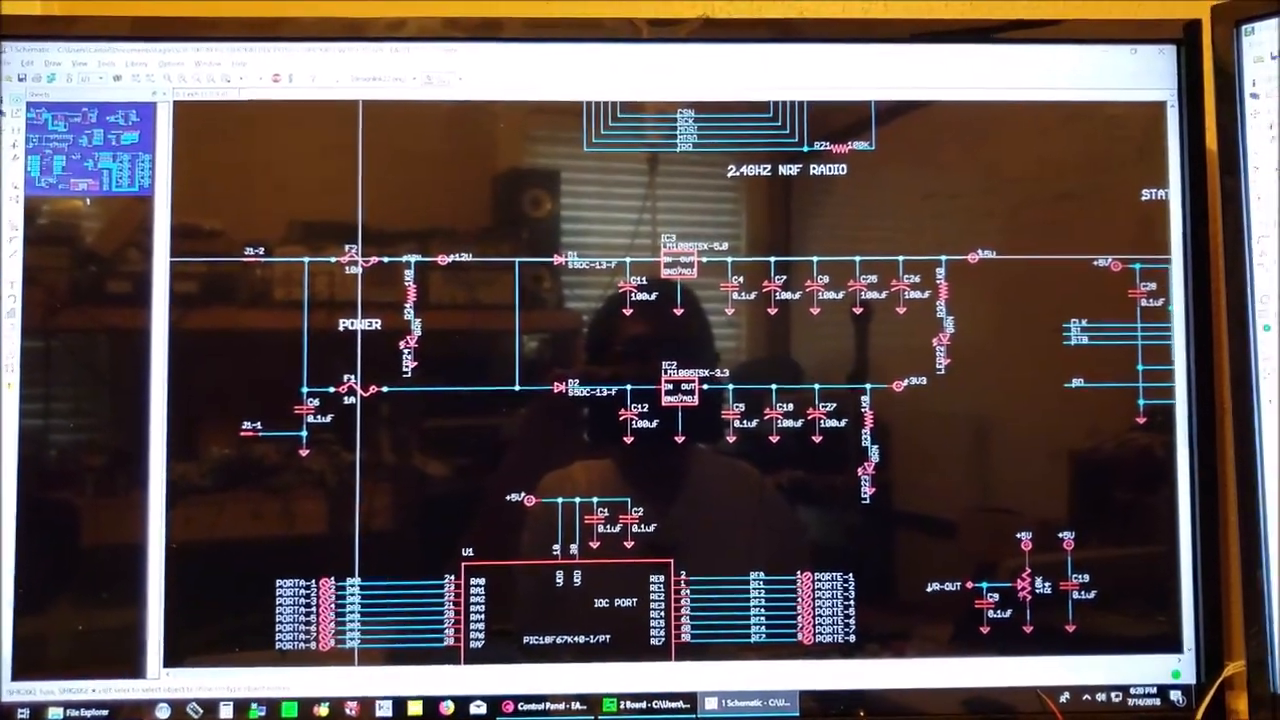
scroll(450, 241, "up", 2)
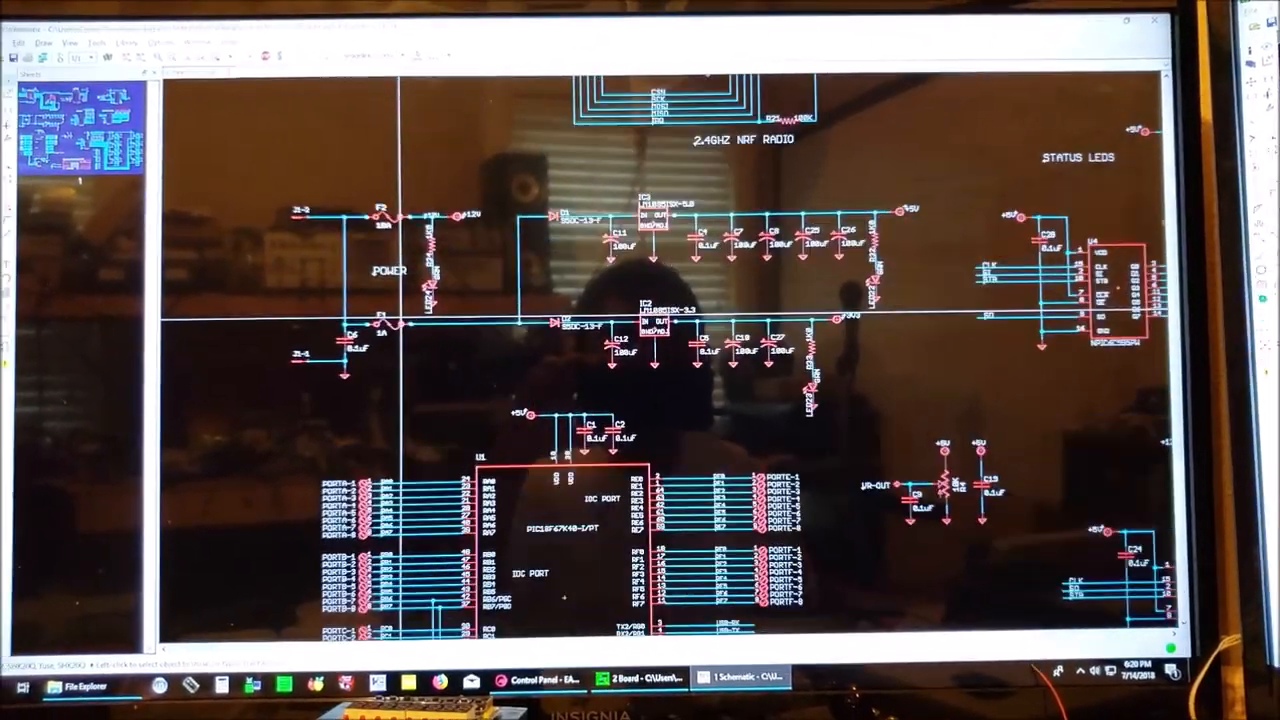
scroll(370, 357, "down", 1)
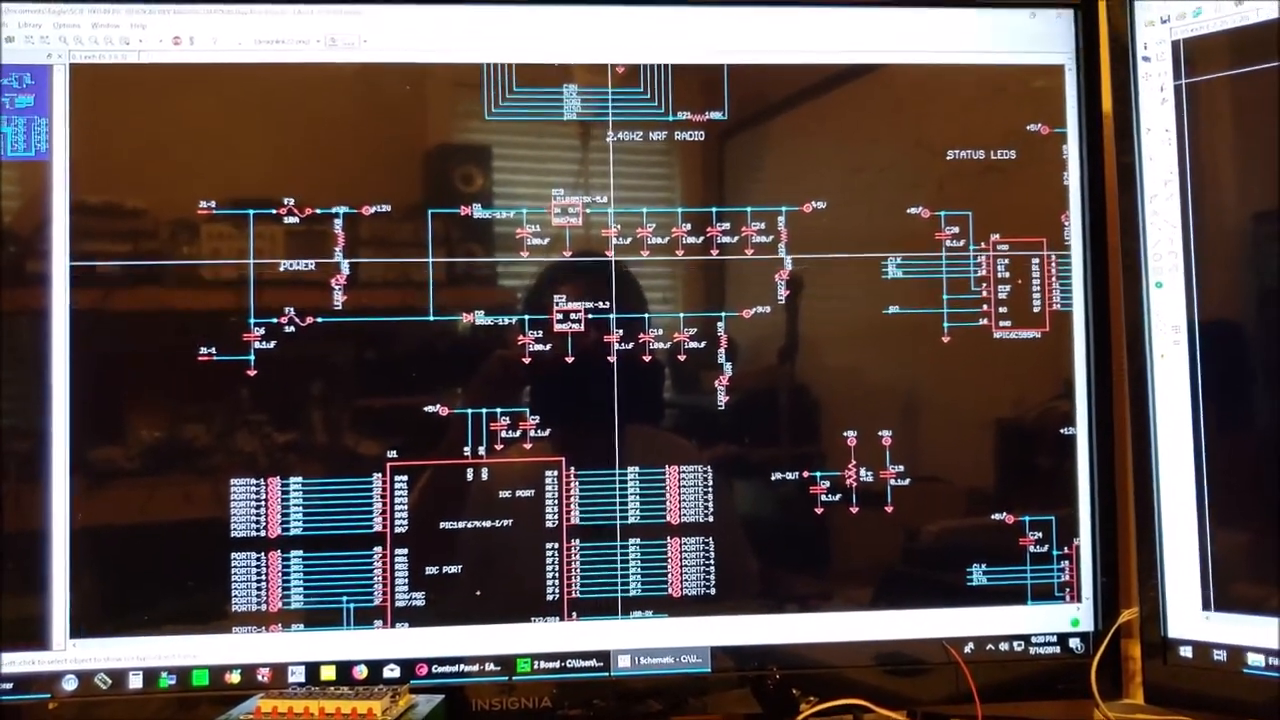
scroll(495, 285, "down", 1)
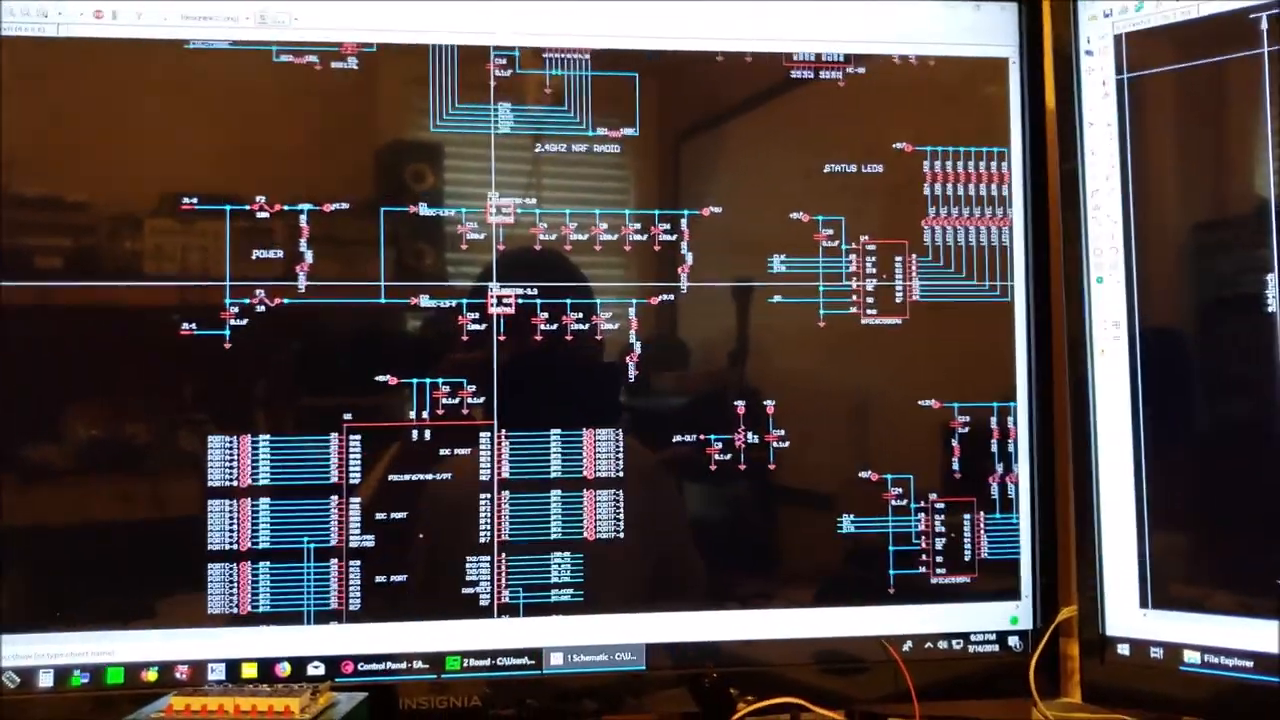
scroll(258, 337, "up", 1)
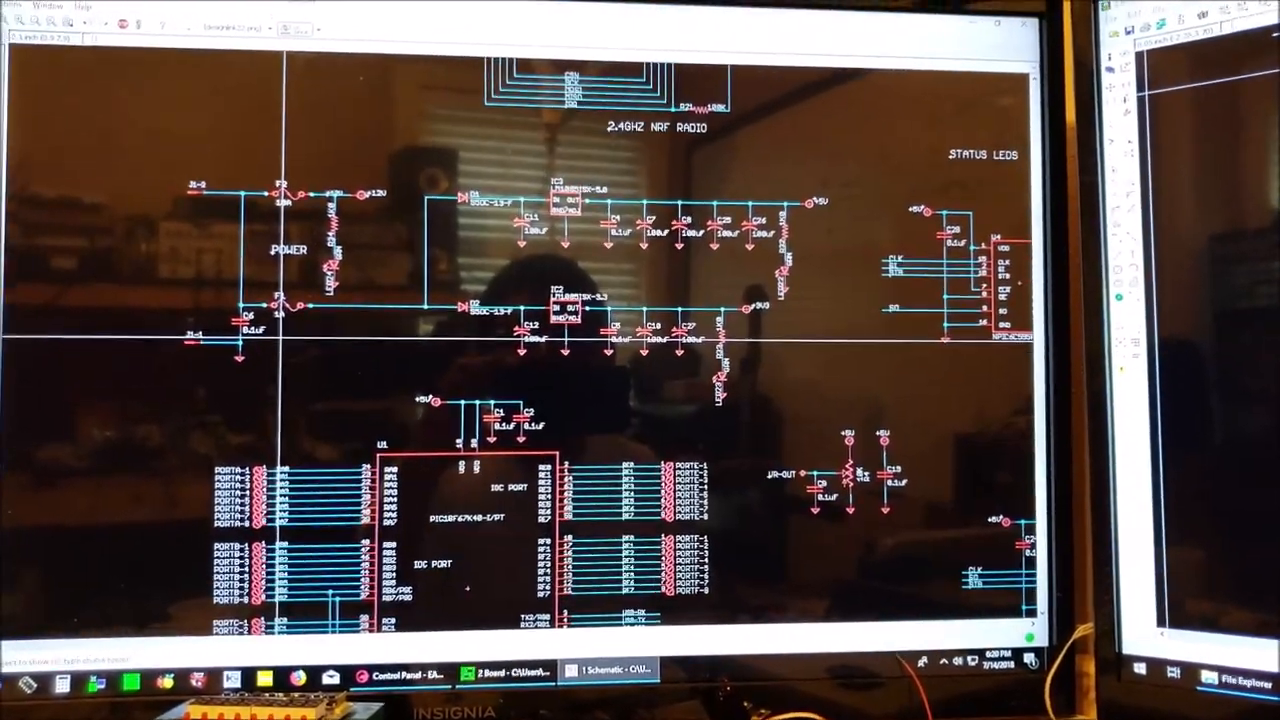
scroll(355, 325, "down", 1)
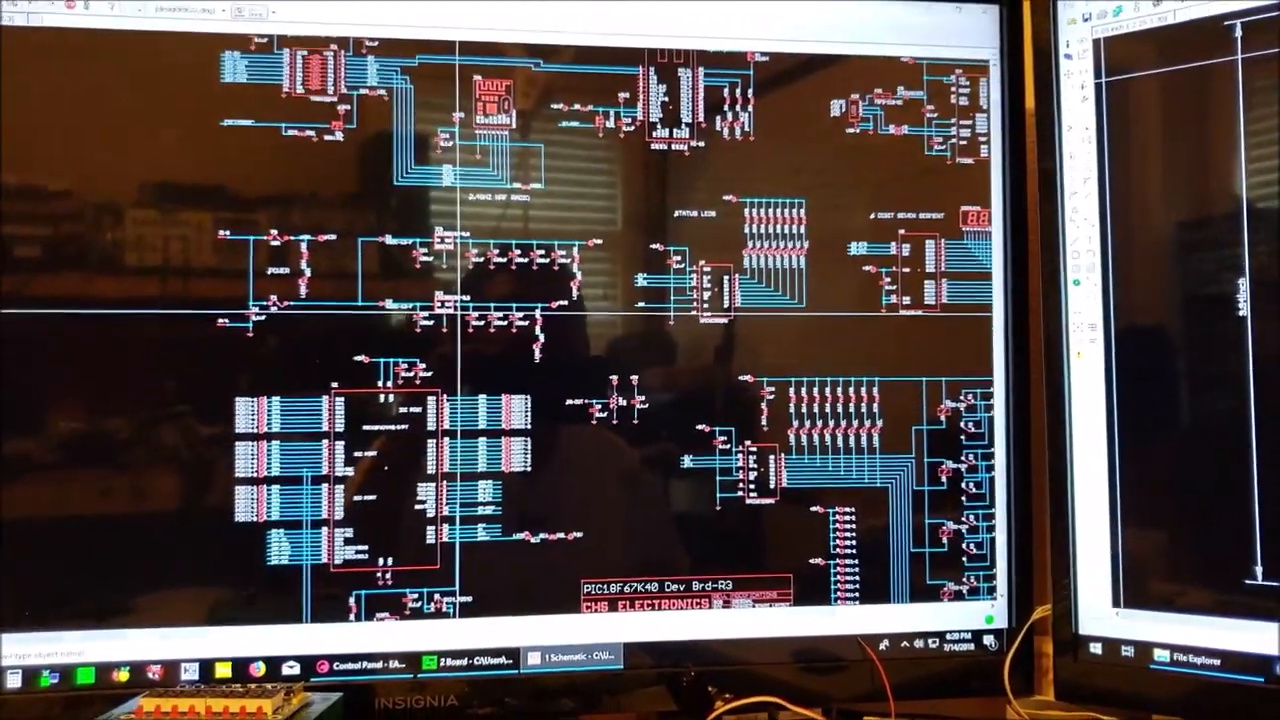
scroll(458, 312, "down", 1)
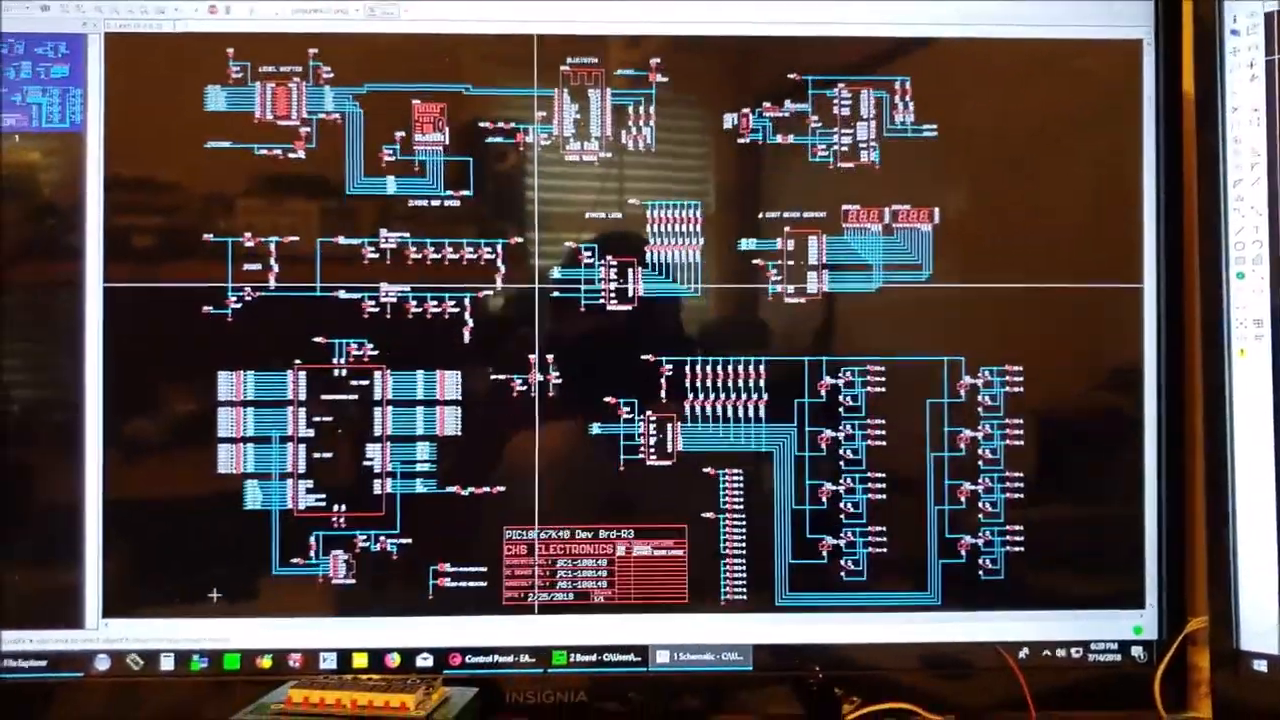
scroll(536, 287, "down", 1)
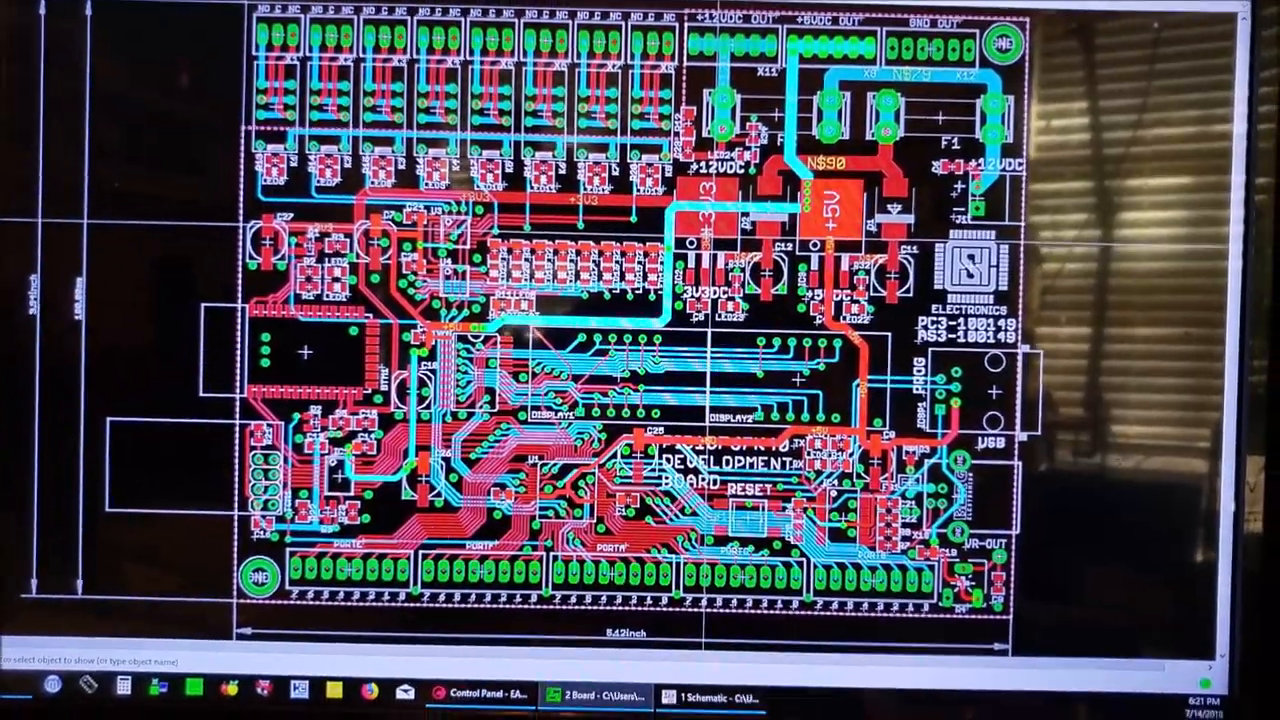
Use Show to identify the +3V3 signal on the routed board layout.
left_click(705, 220)
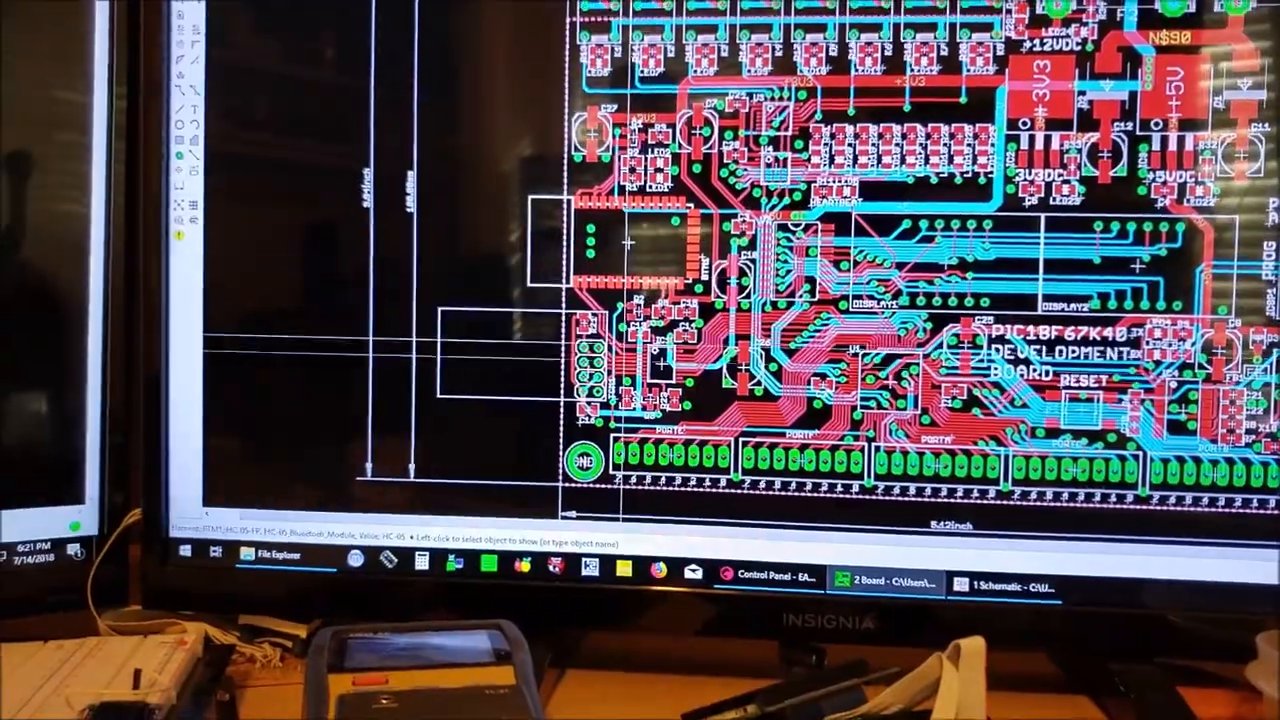
Identify the NRF24L01+ radio, level translator IC1 and microcontroller U1 PIC18F67K40 with Show.
left_click(622, 246)
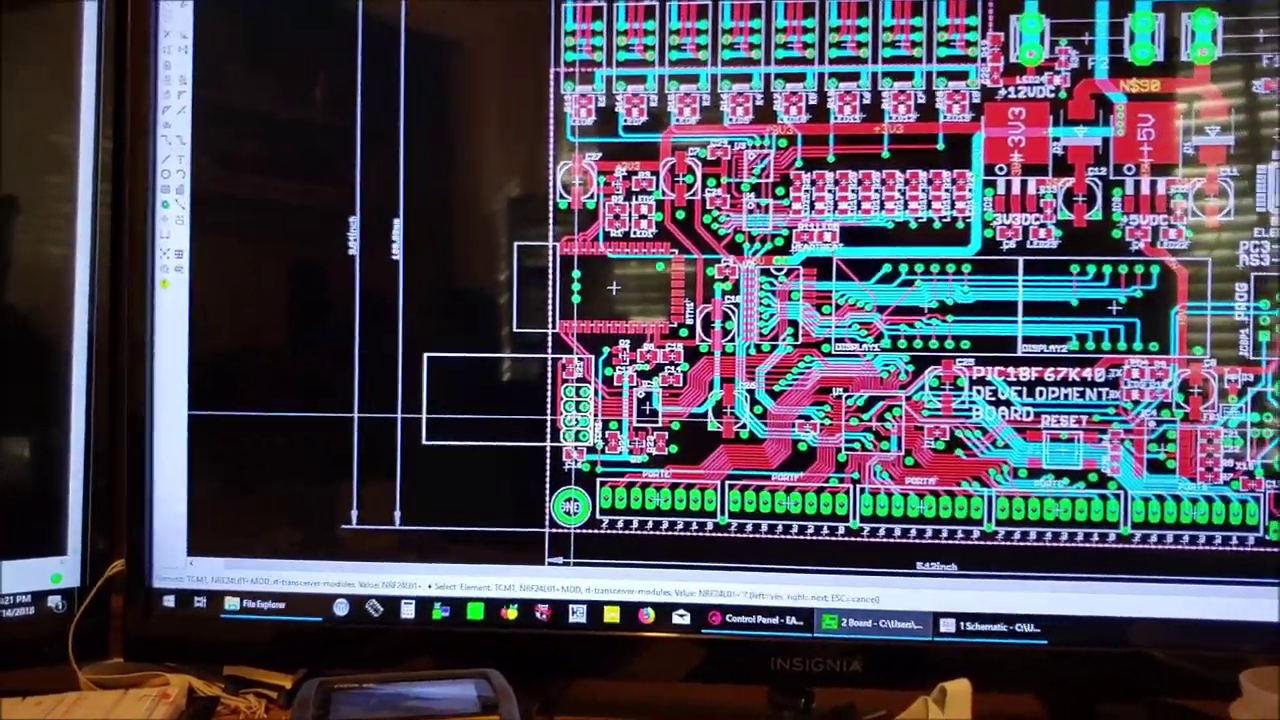
right_click(613, 287)
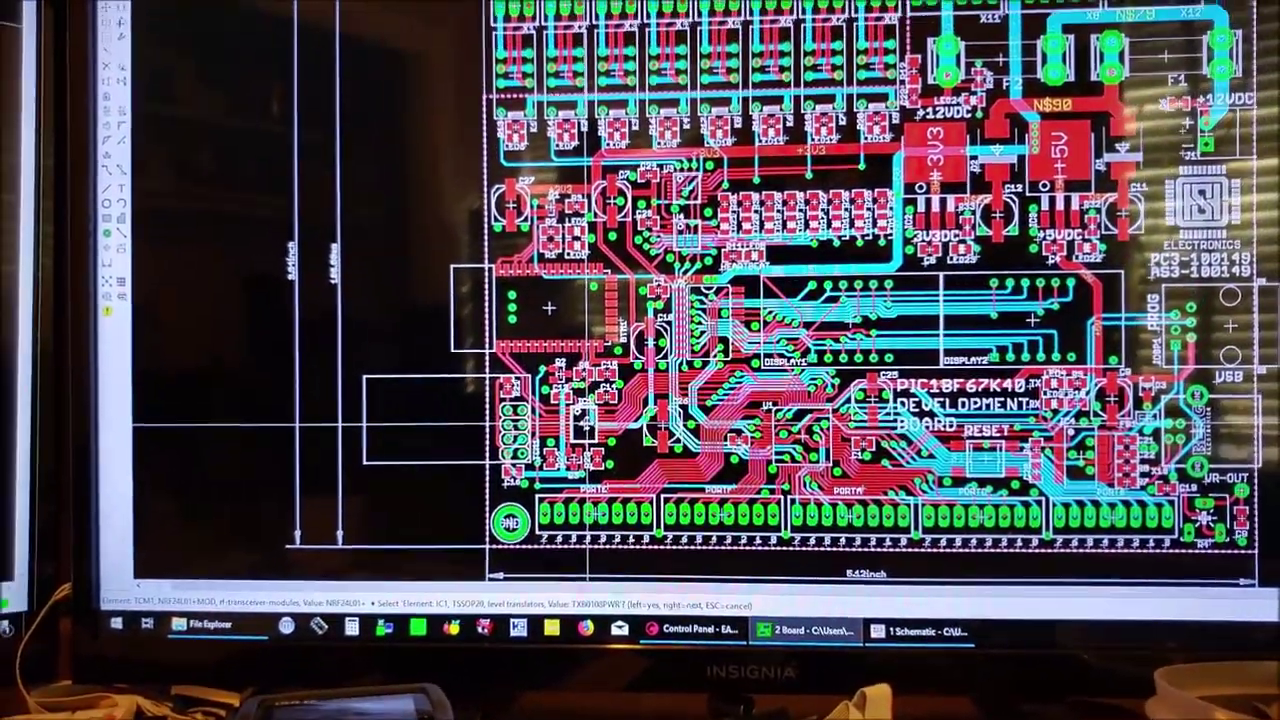
left_click(588, 424)
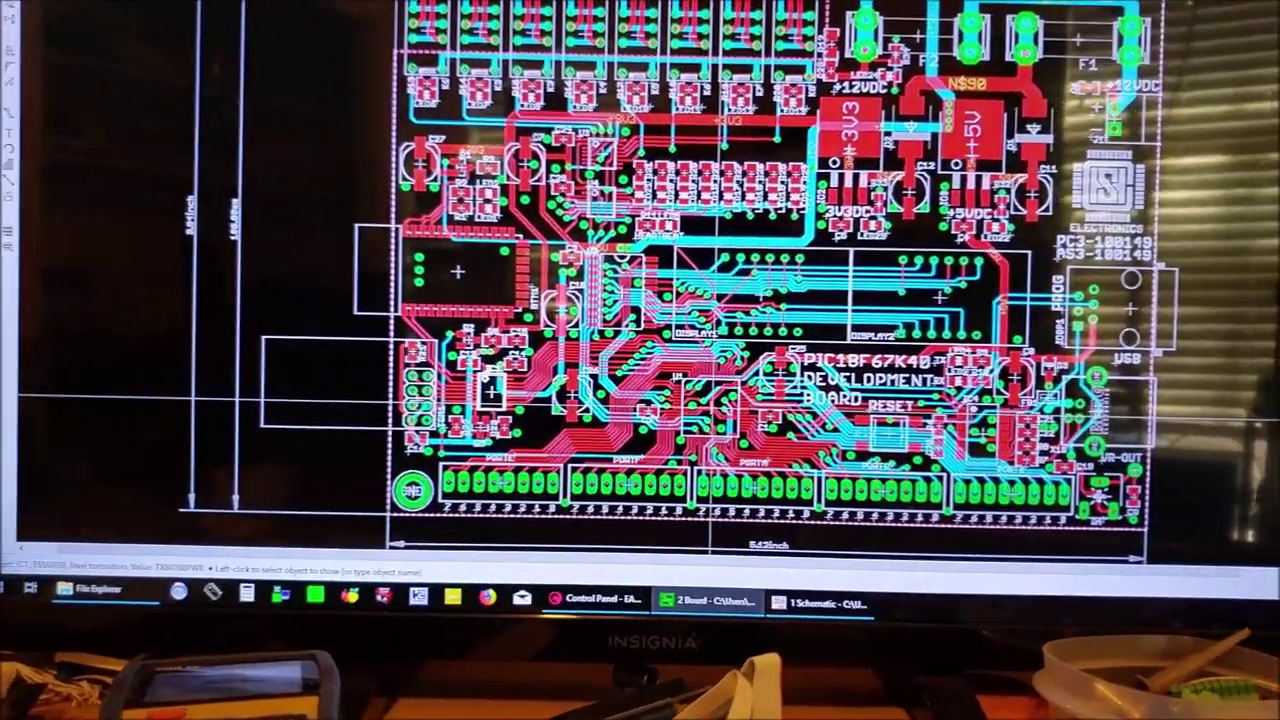
left_click(770, 400)
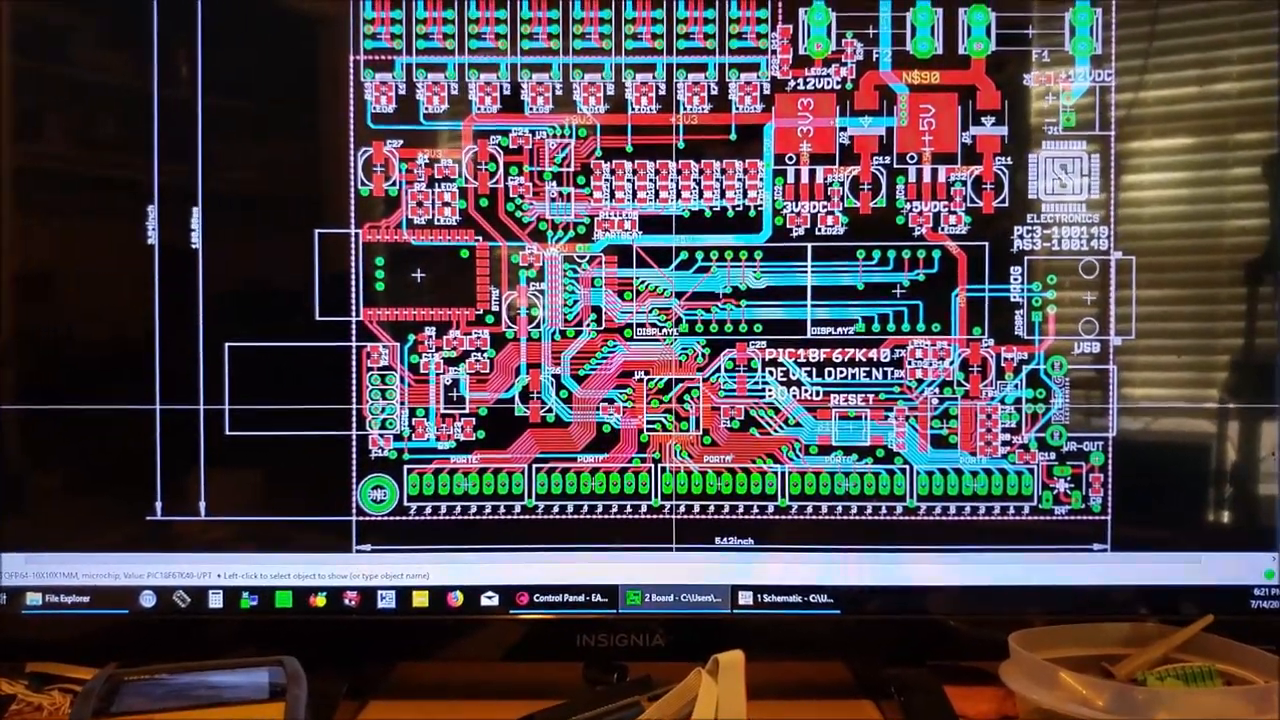